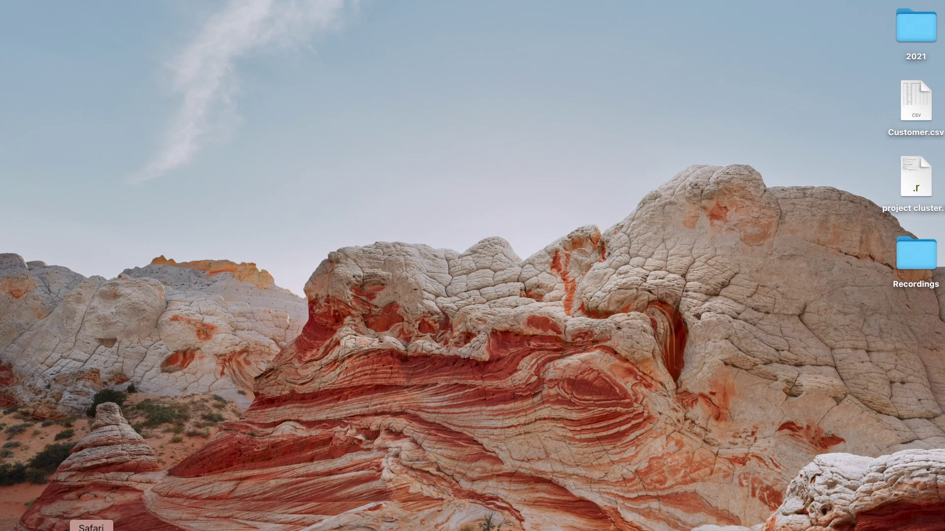
- View the KNIME home page in Safari and dismiss the browser window
left_click(90, 527)
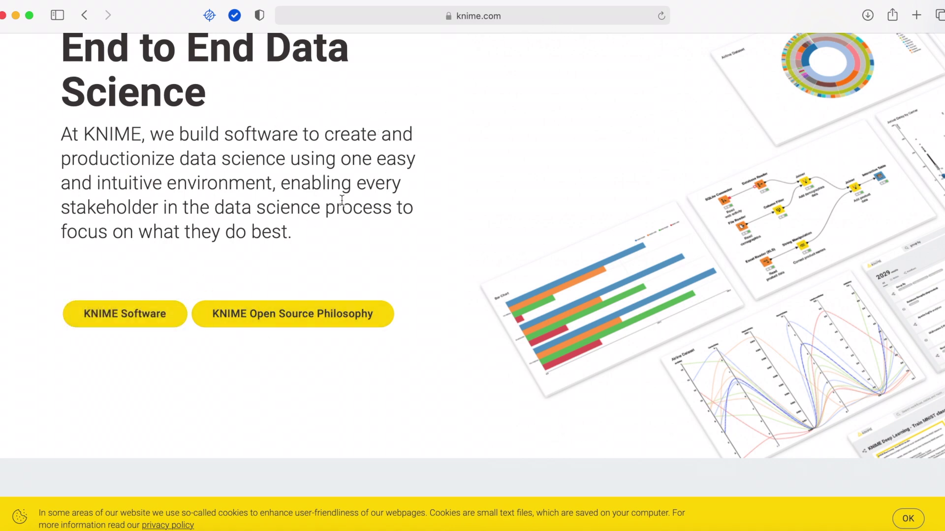
left_click(16, 17)
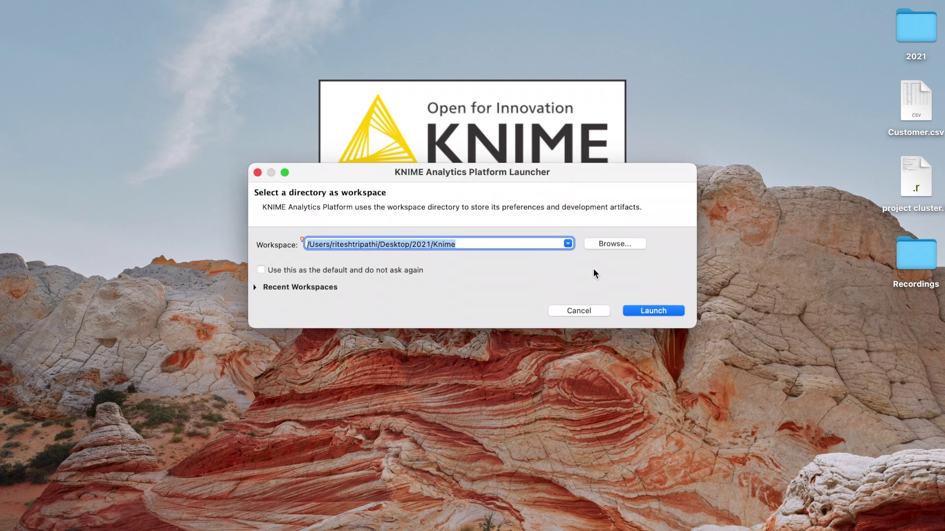
- Launch KNIME Analytics Platform with the preset Desktop/2021/Knime workspace and extend its window to the screen edge
left_click(650, 311)
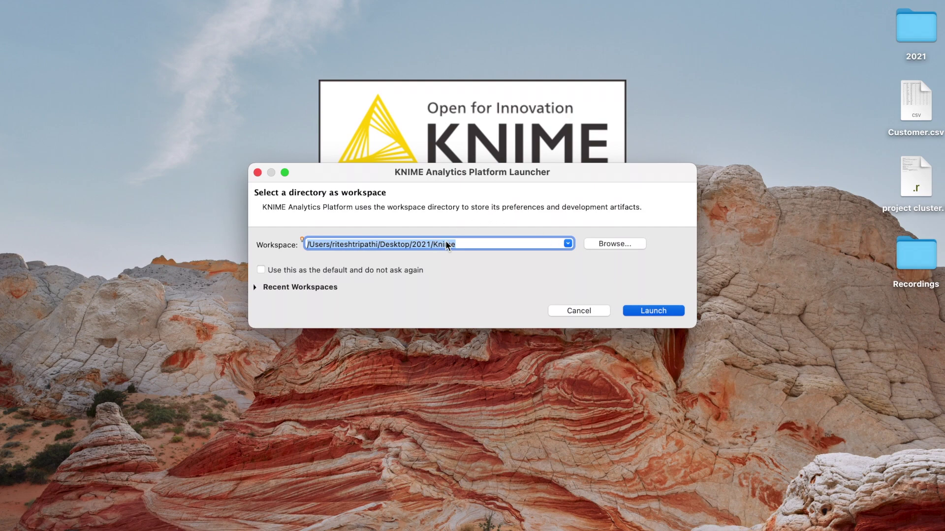
key("Return")
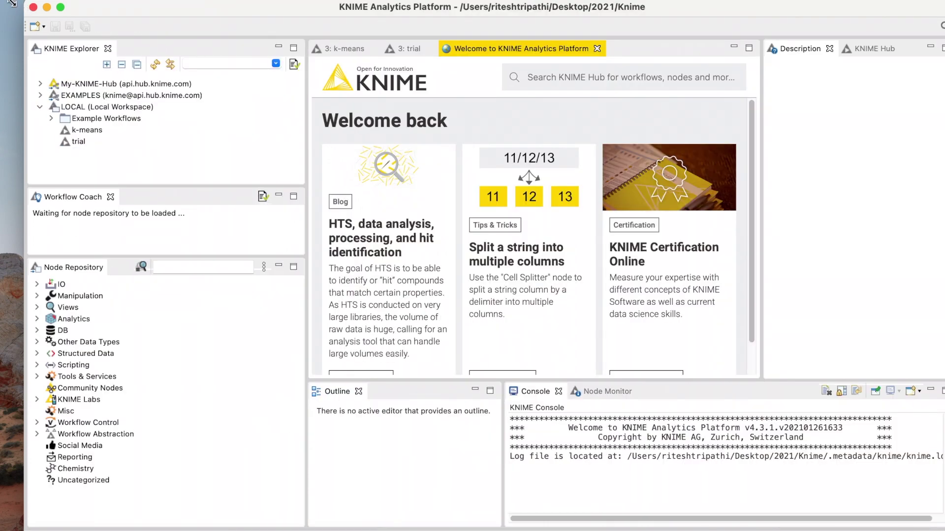
left_click_drag(11, 4, 10, 2)
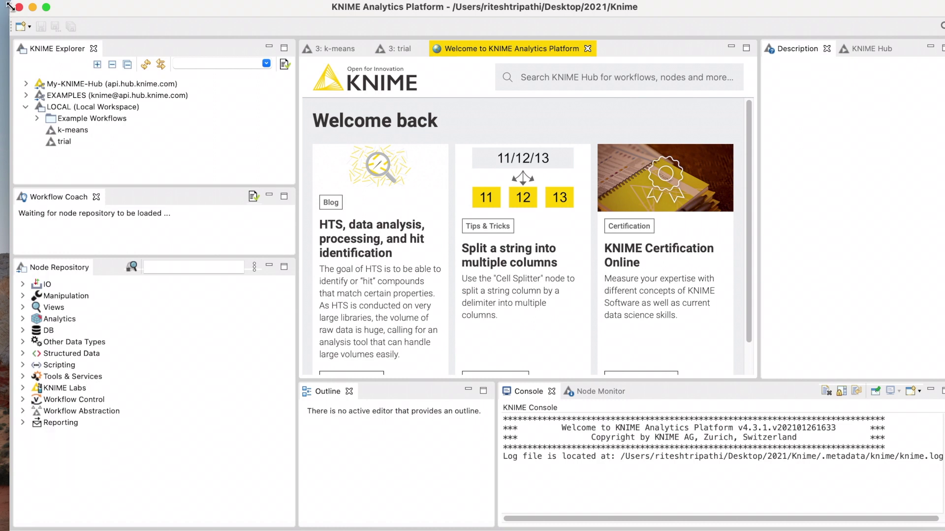
left_click_drag(10, 7, 0, 7)
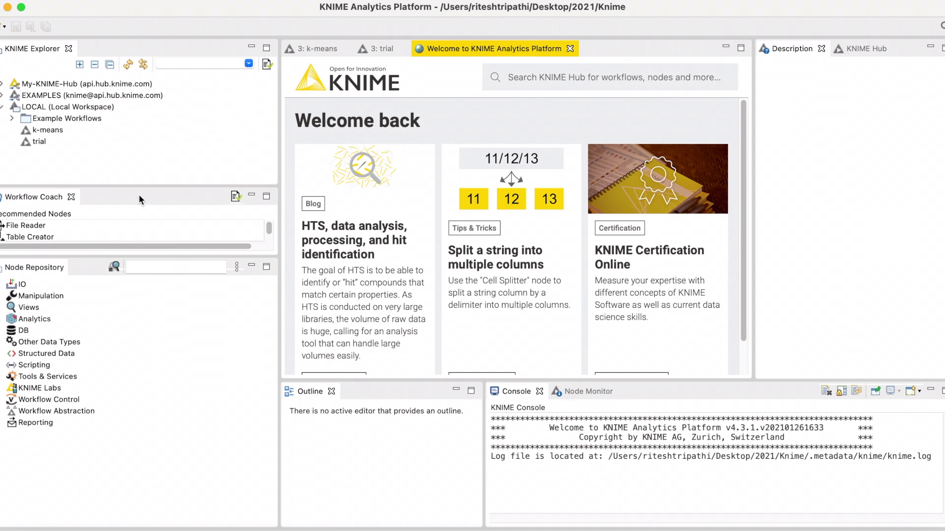
- Create a new KNIME workflow named "Knime K Means Clustering" in the LOCAL workspace
left_click(52, 130)
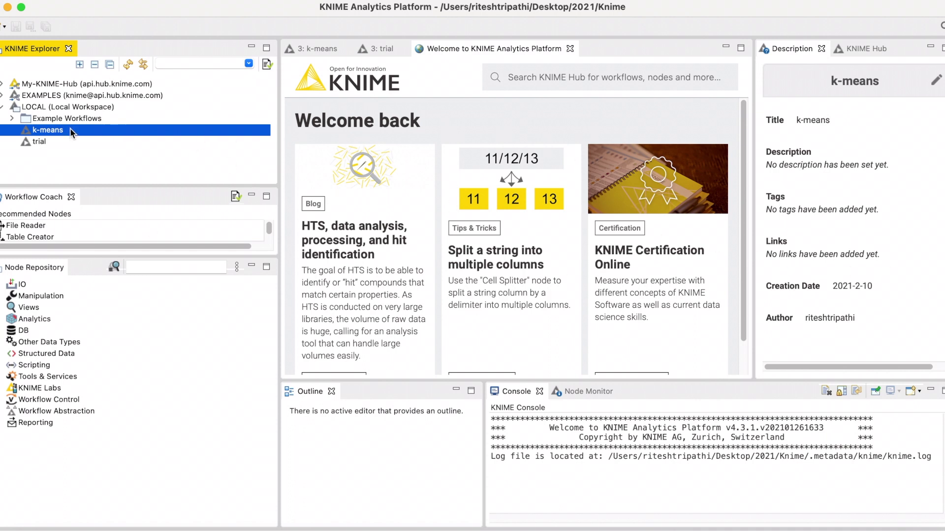
left_click(69, 0)
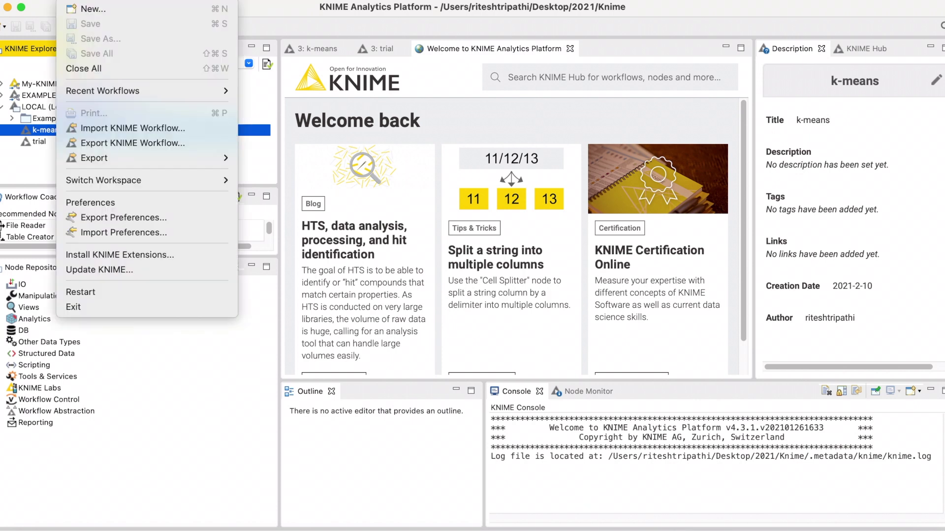
left_click(92, 10)
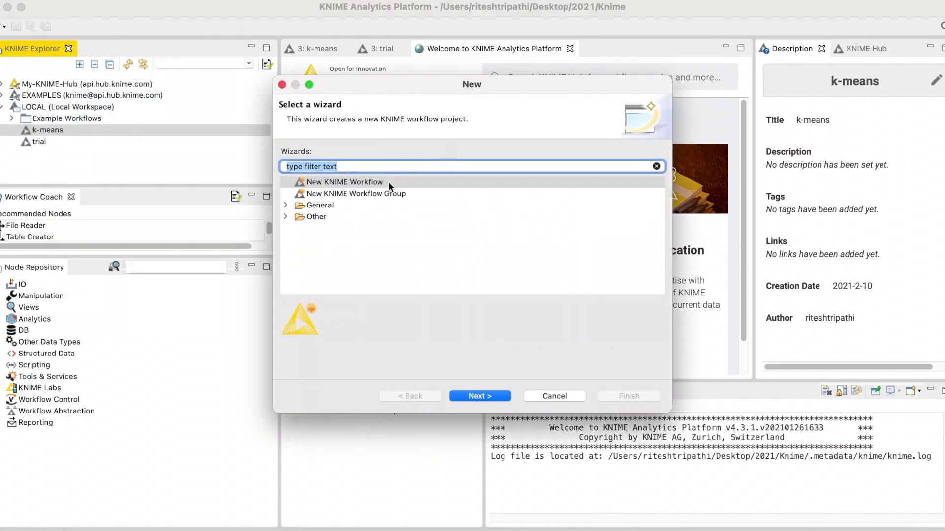
left_click(480, 396)
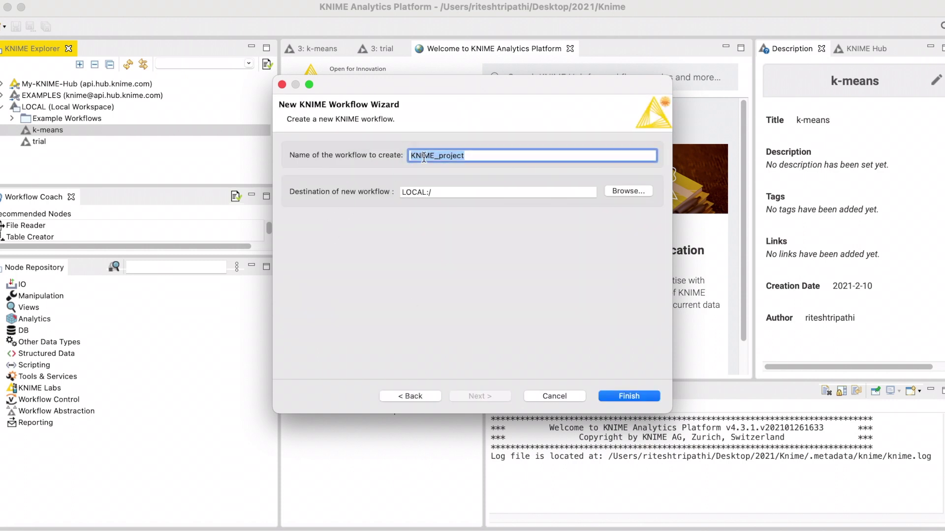
left_click(459, 155)
type("Knime K Means Clustering")
left_click(650, 396)
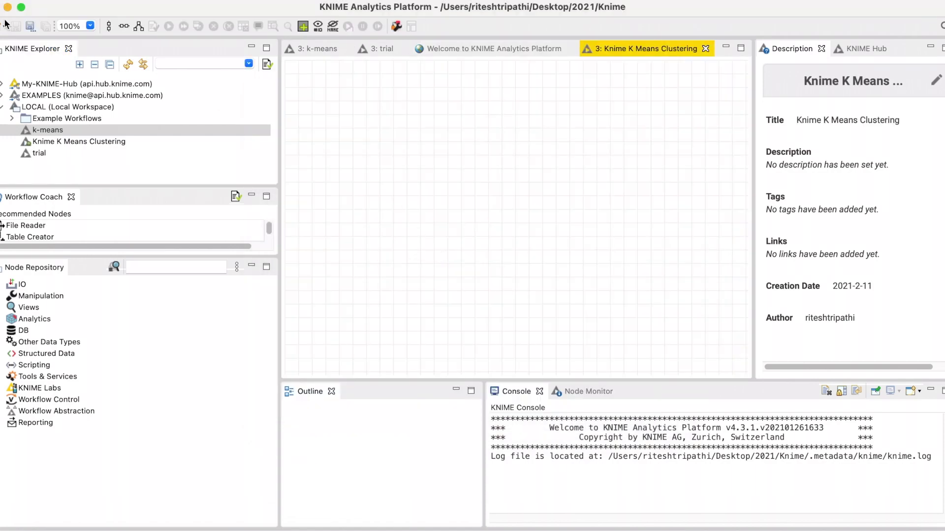
- Switch to the Cust_Spend_Data workbook in Excel and examine its Cust_ID and Name columns
left_click(8, 7)
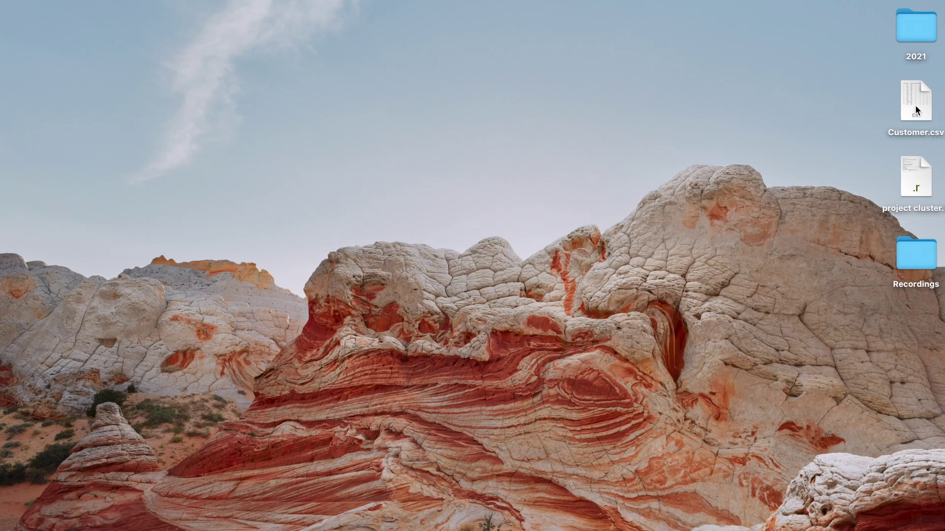
left_click(915, 101)
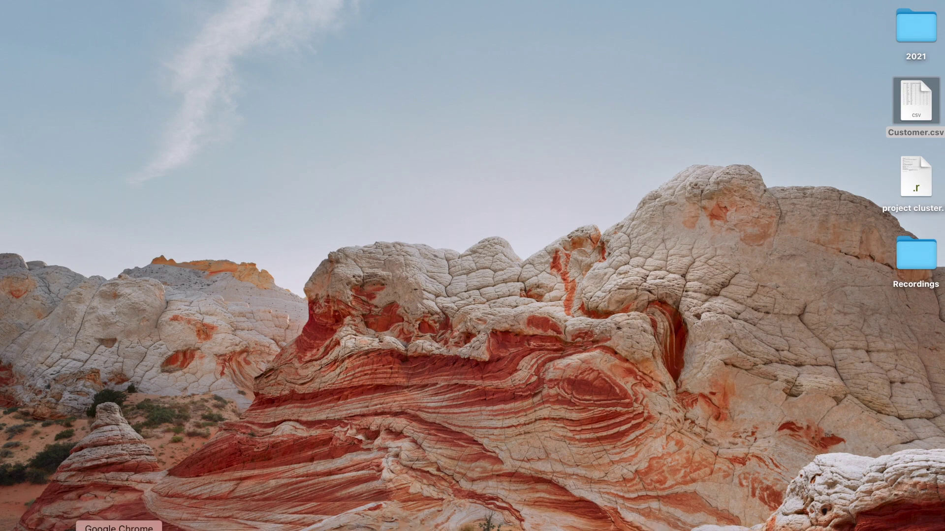
left_click(212, 529)
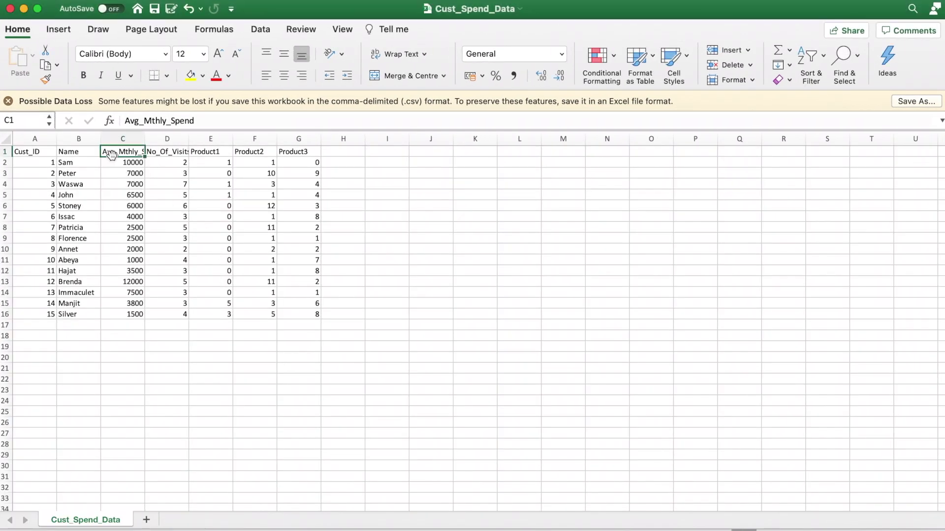
left_click(36, 10)
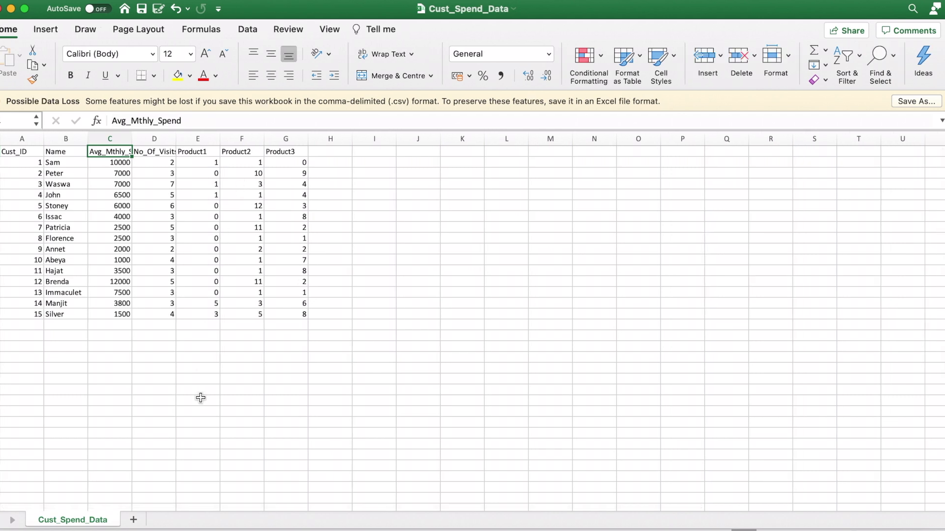
left_click(19, 153)
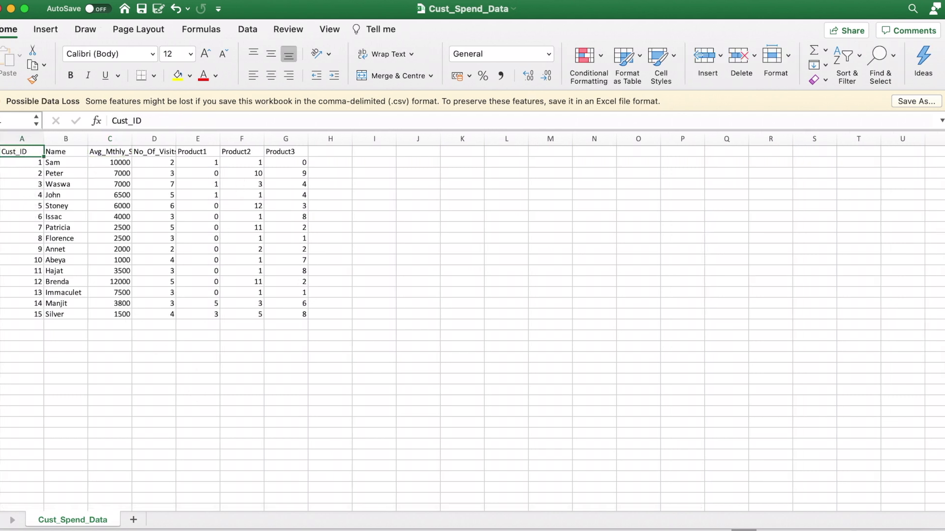
left_click(66, 152)
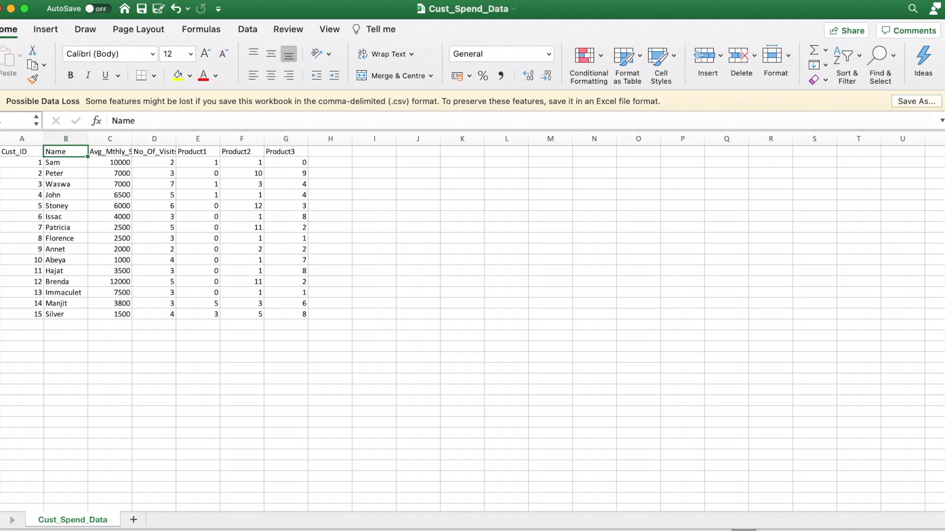
- Rename the Avg_Mthly_Spend header in cell C1 to "Sales to company"
left_click(109, 151)
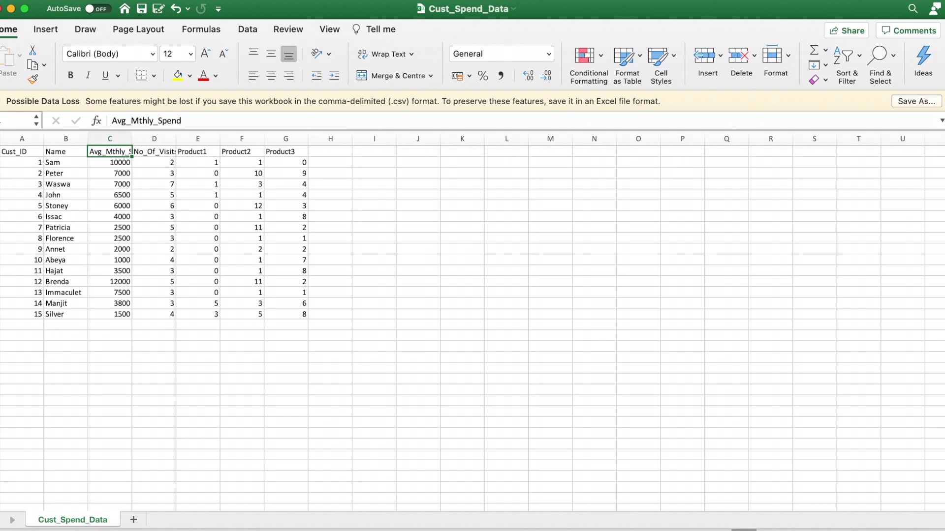
type("Salar")
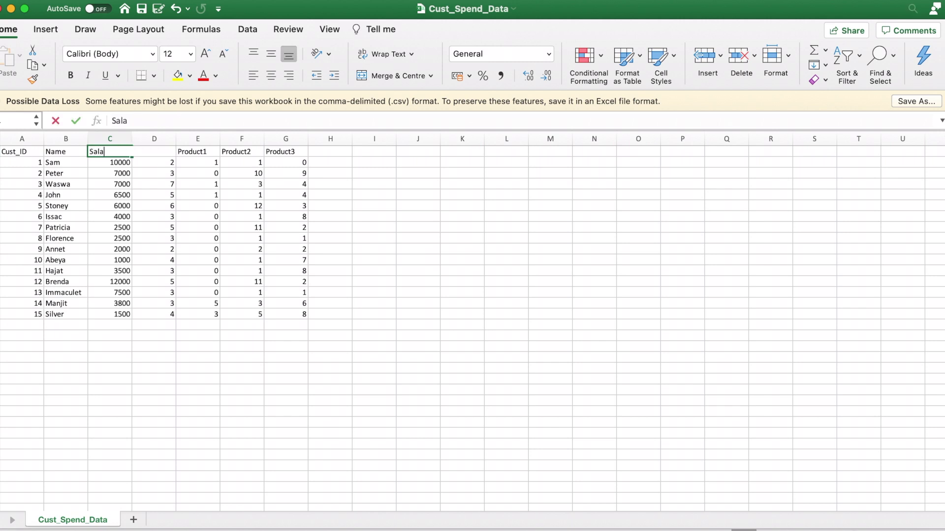
key("BackSpace")
key("BackSpace")
key("BackSpace")
key("BackSpace")
key("BackSpace")
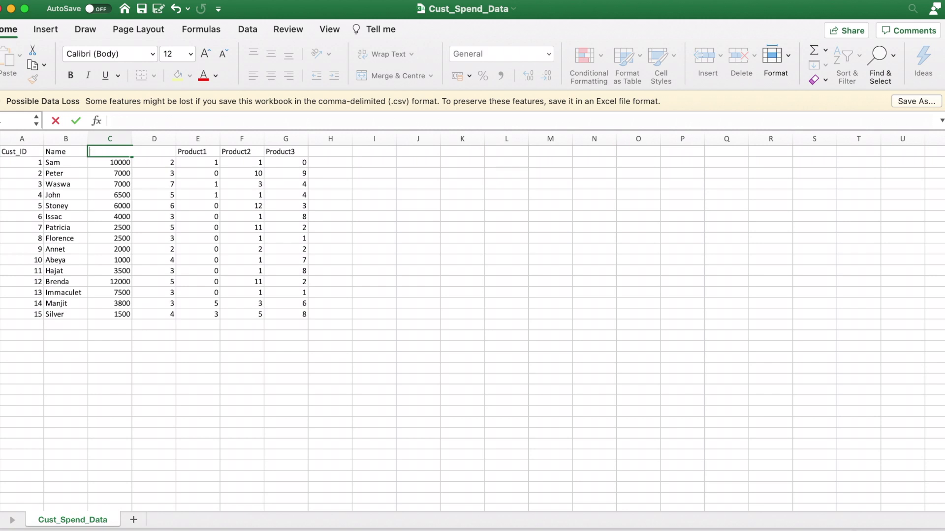
type("Sales to company")
key("Tab")
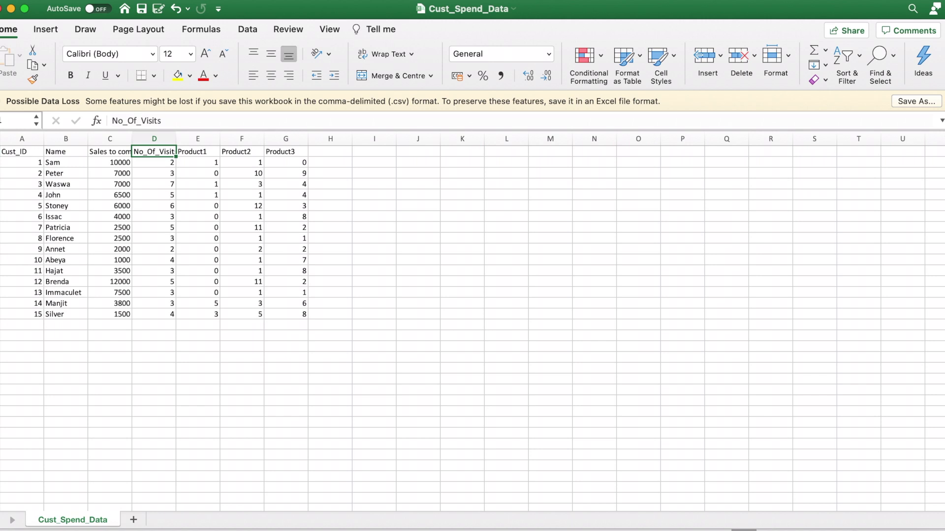
- Examine the visit counts of the first customers in the No_Of_Visits column
key("Down")
key("Down")
key("Down")
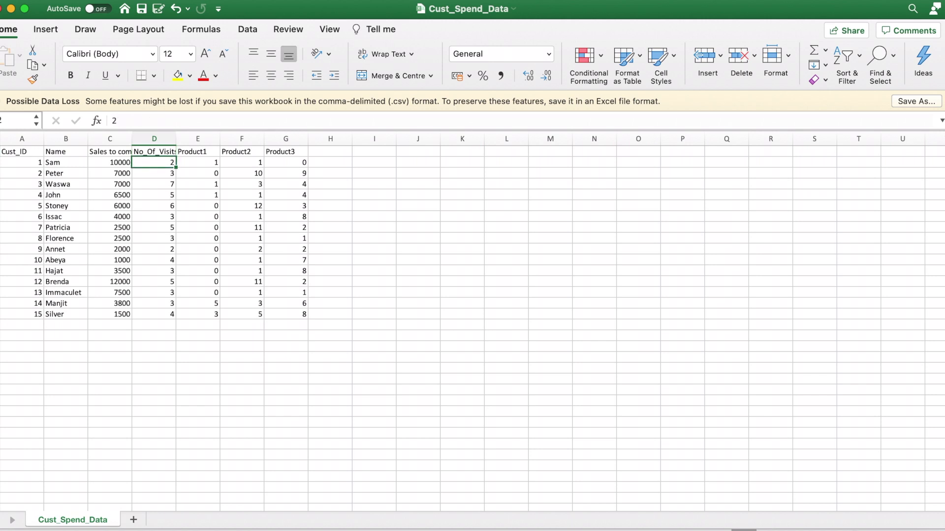
key("Down")
key("Down")
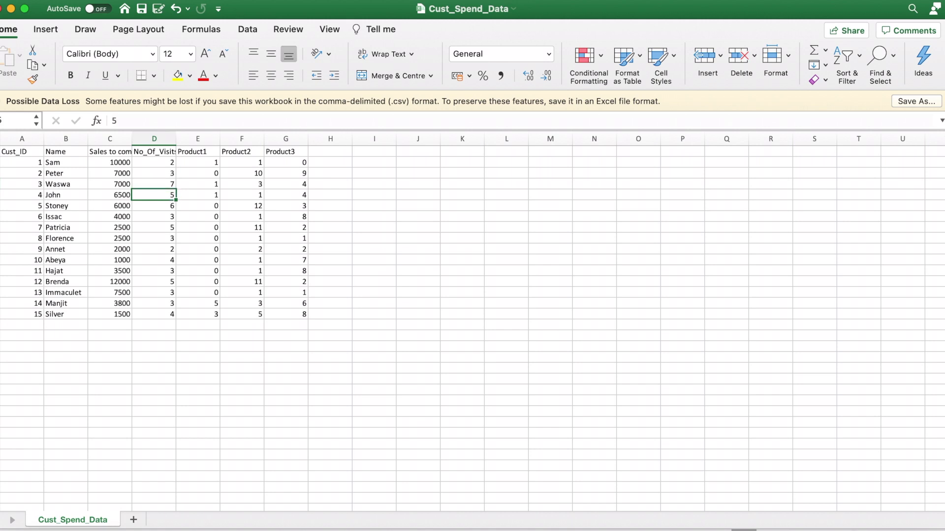
key("Up")
key("Up")
key("Up")
key("Up")
- Examine the Product1, Product2 and Product3 columns and compare the quantities for the first few customers
key("Right")
key("Up")
key("Right")
key("Right")
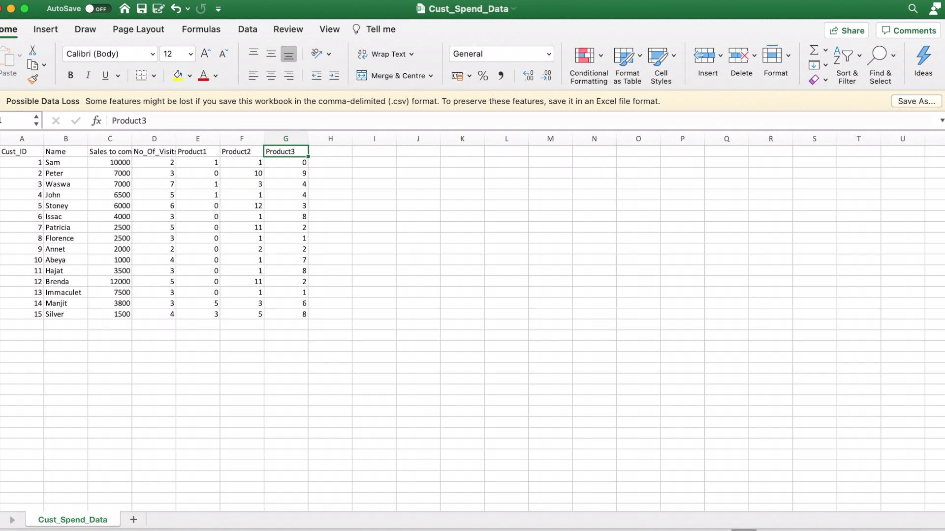
key("Down")
key("Down")
key("Left")
key("Left")
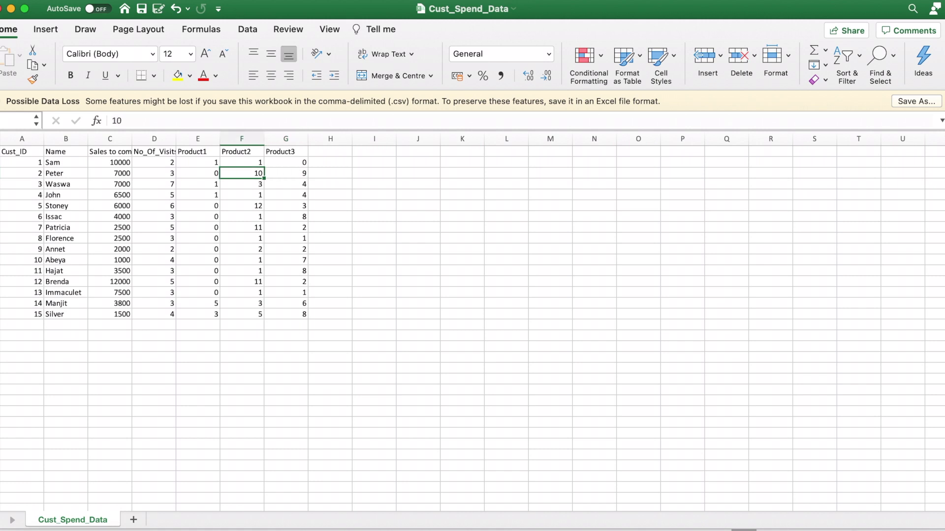
key("Up")
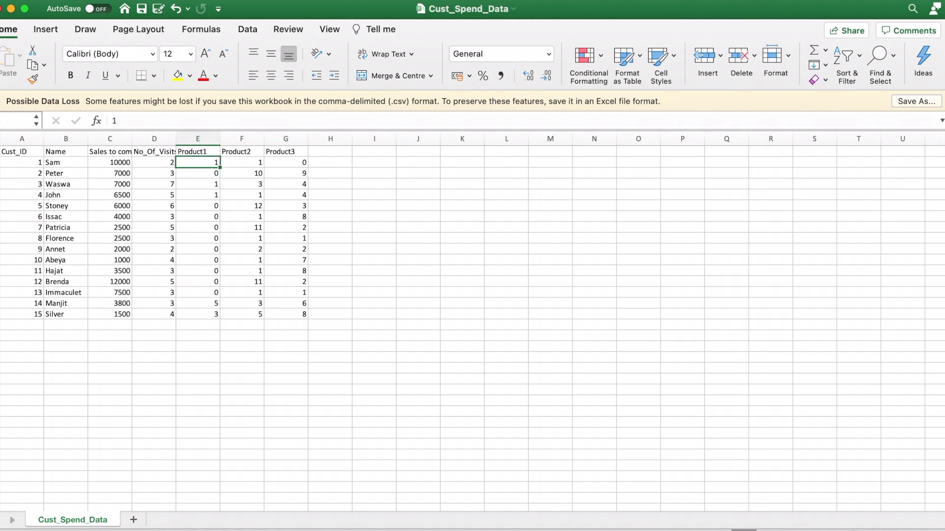
key("Left")
key("Right")
key("Right")
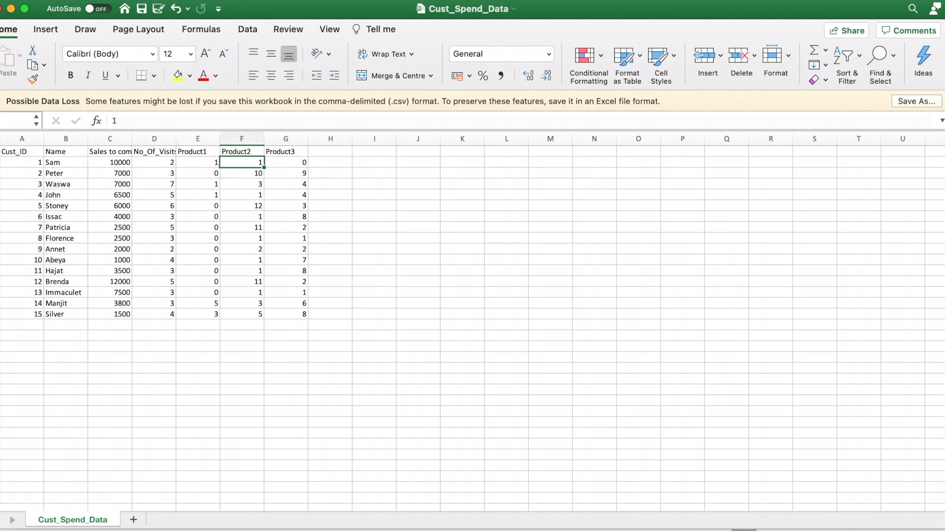
key("Right")
key("Down")
key("Down")
key("Down")
key("Down")
key("Down")
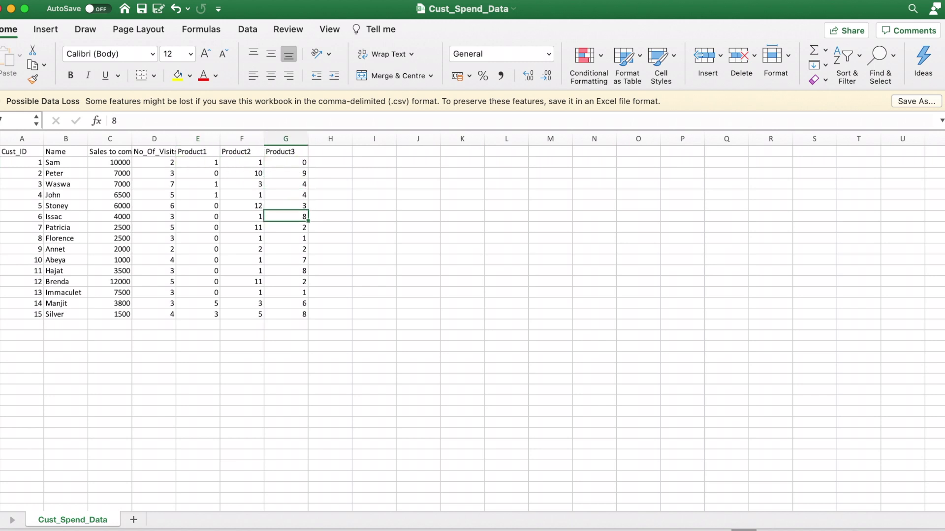
- Close the Cust_Spend_Data workbook, saving it as a CSV file on the desktop, and return to KNIME
left_click(2, 10)
left_click(485, 310)
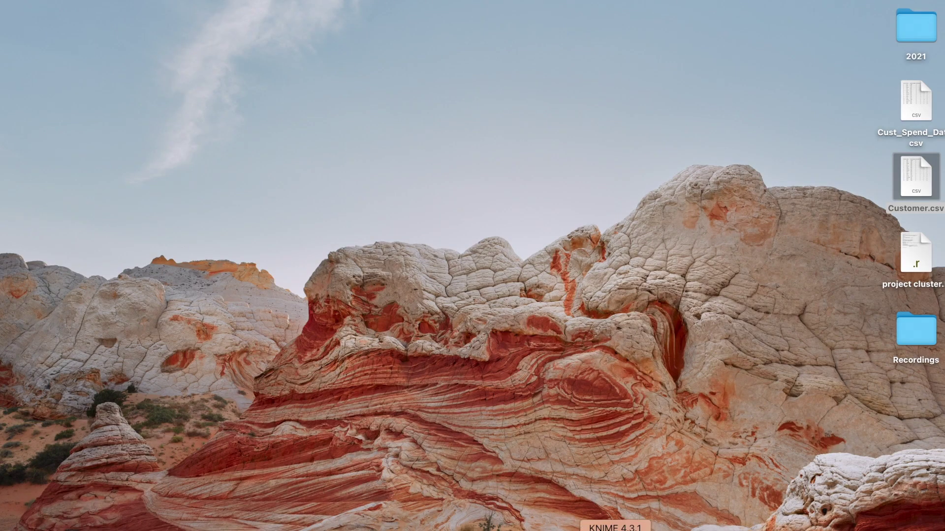
left_click(638, 509)
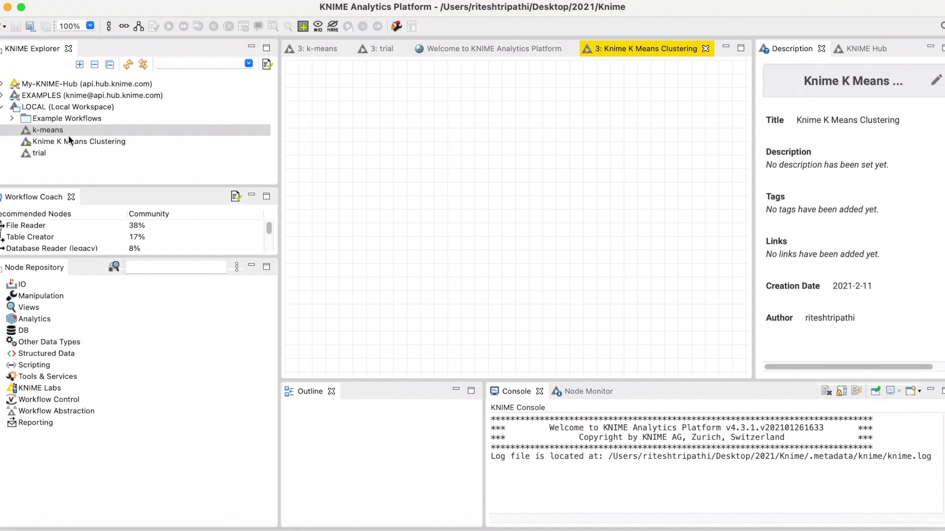
- Search the node repository for "file" and add a File Reader node to the Knime K Means Clustering workflow
left_click(111, 144)
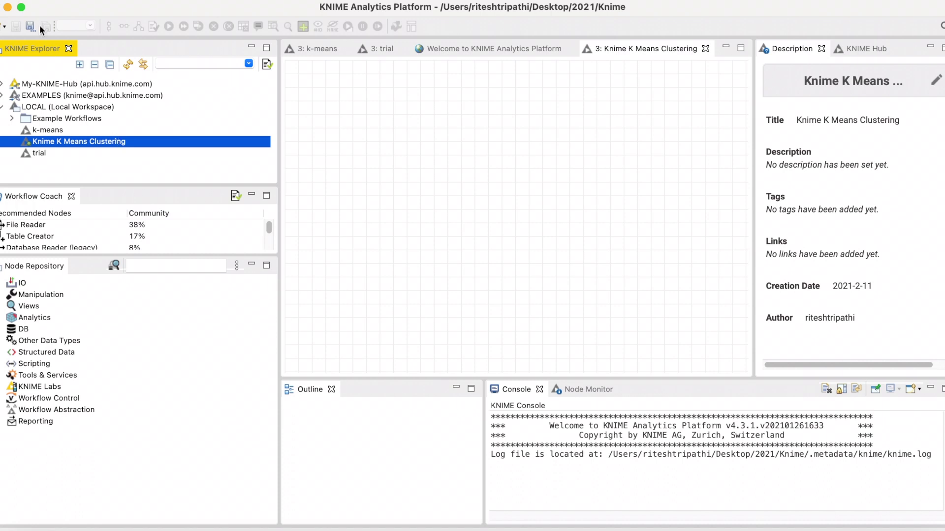
left_click(156, 266)
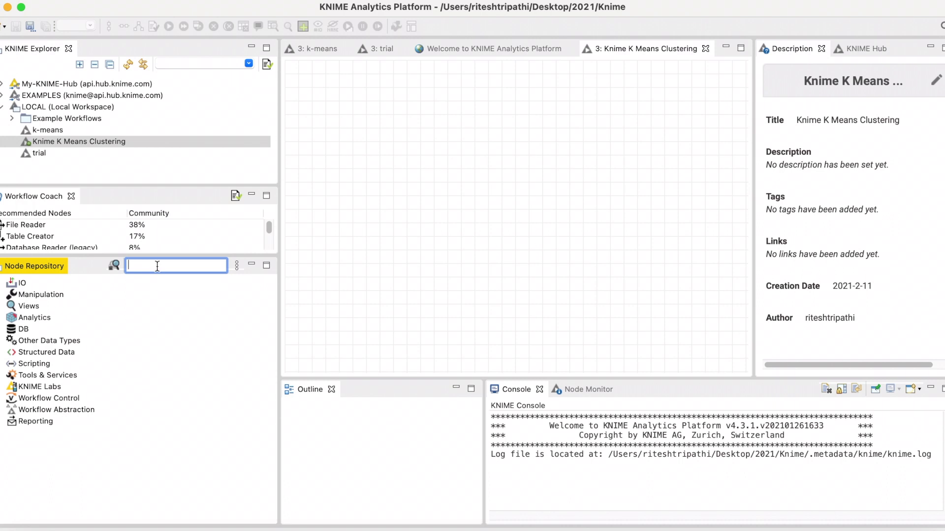
type("file")
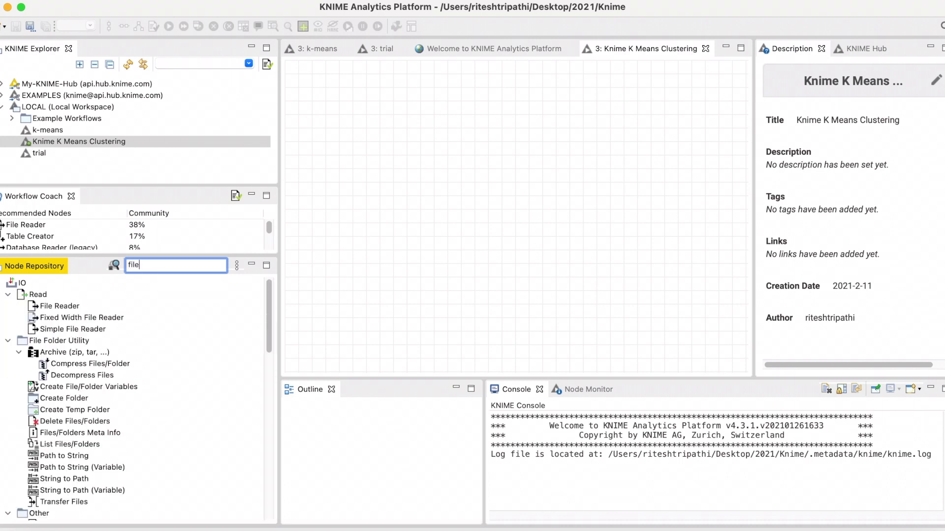
left_click_drag(48, 309, 353, 193)
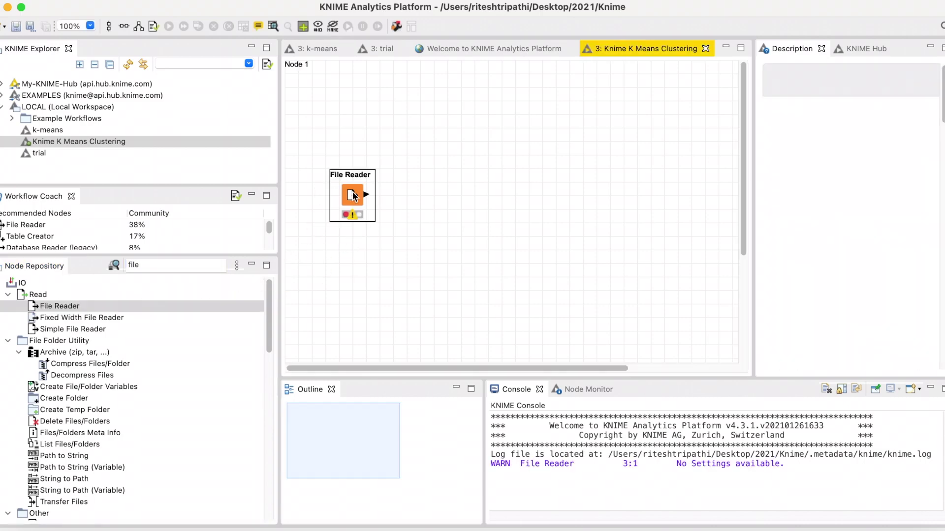
- Clear the node repository search to list all node categories again
left_click(155, 265)
key("BackSpace")
key("BackSpace")
key("BackSpace")
key("BackSpace")
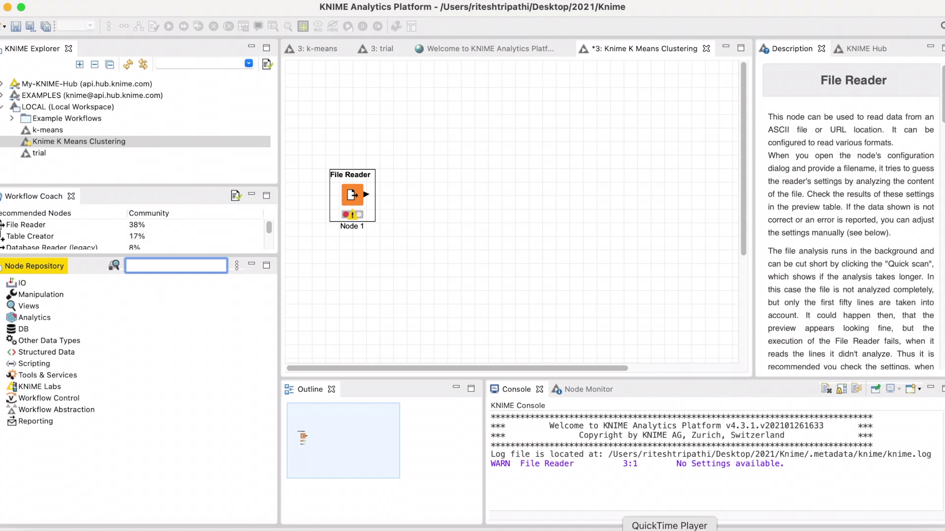
- Switch to the Customer workbook in Excel and examine the first customer's values from Monthly Sales through Product3
left_click(227, 530)
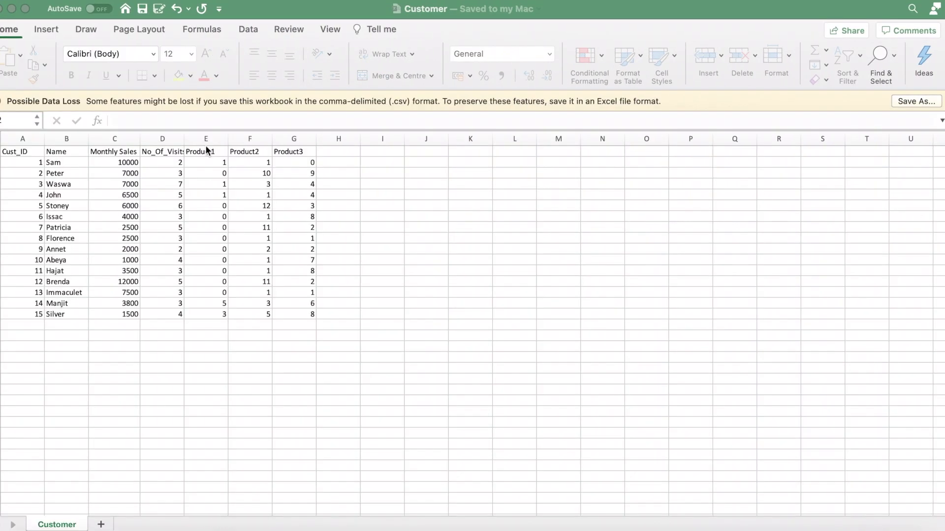
left_click(107, 170)
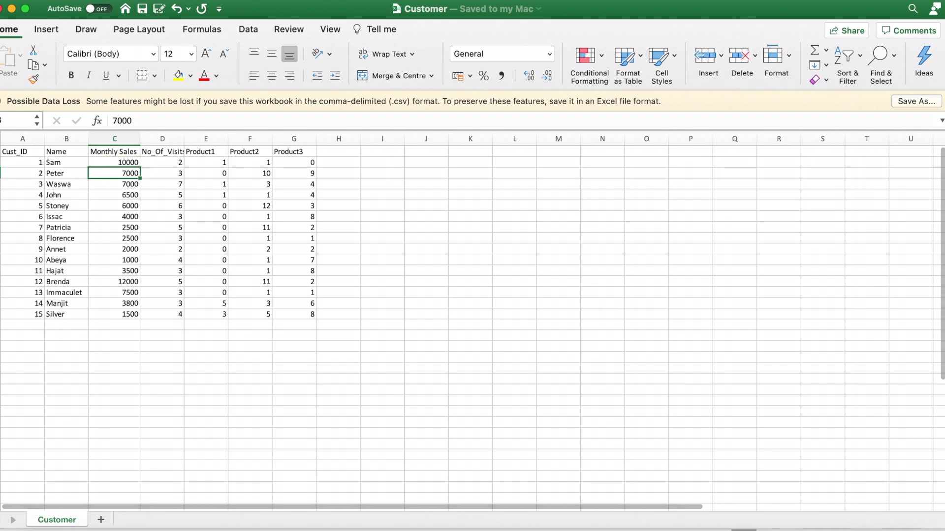
key("Up")
key("Right")
key("Right")
key("Right")
key("Right")
key("Left")
key("Left")
key("Left")
key("Left")
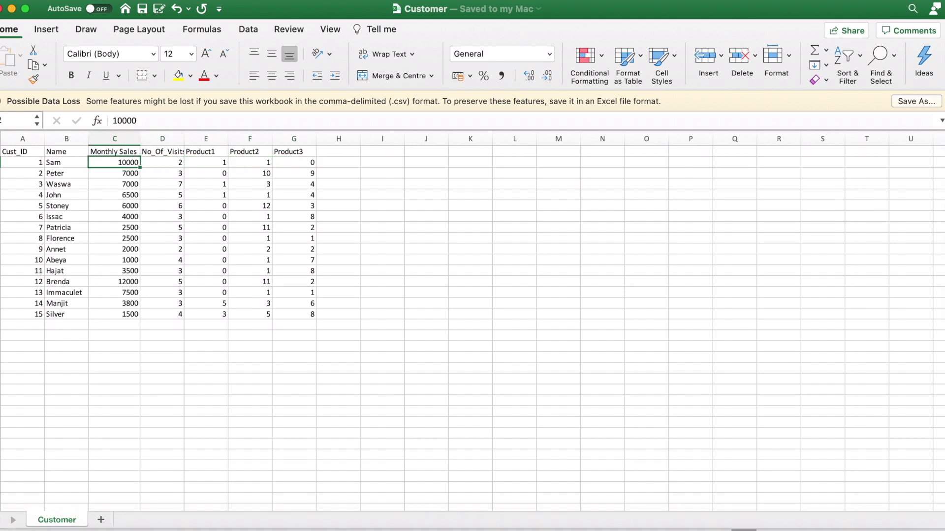
key("Right")
key("Right")
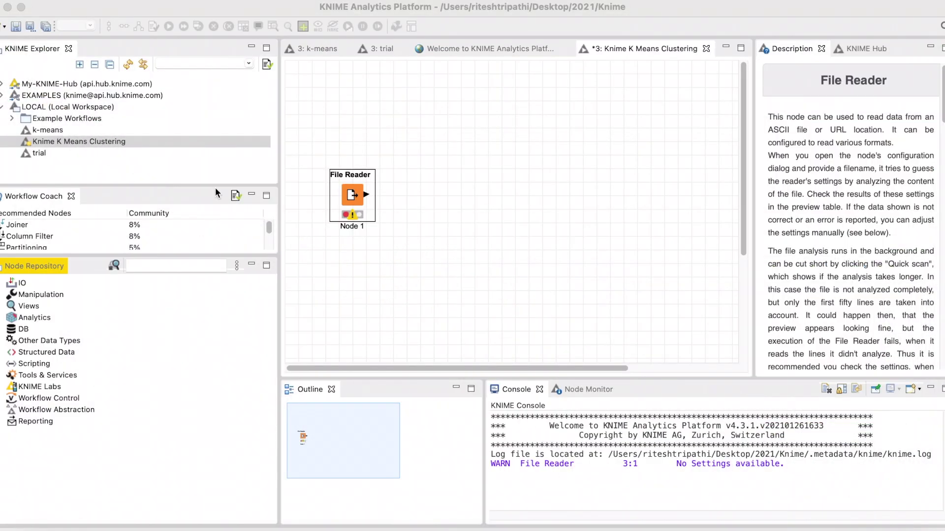
- Search KNIME's node repository for "norma" and add a Normalizer node beside the File Reader
left_click(150, 265)
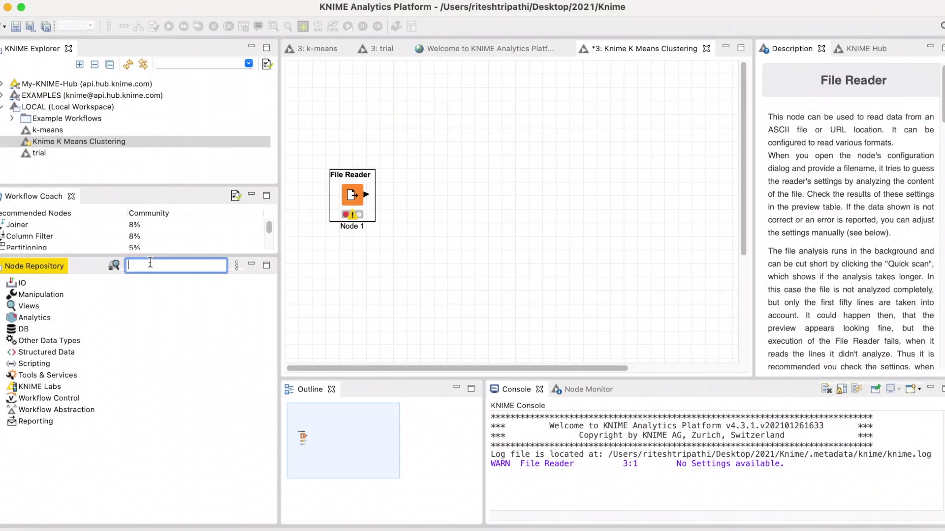
type("norm")
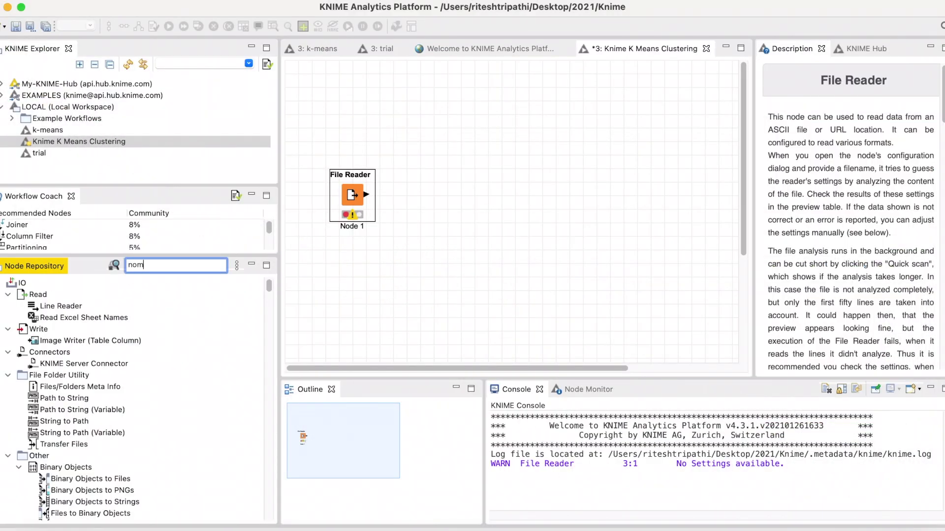
type("a")
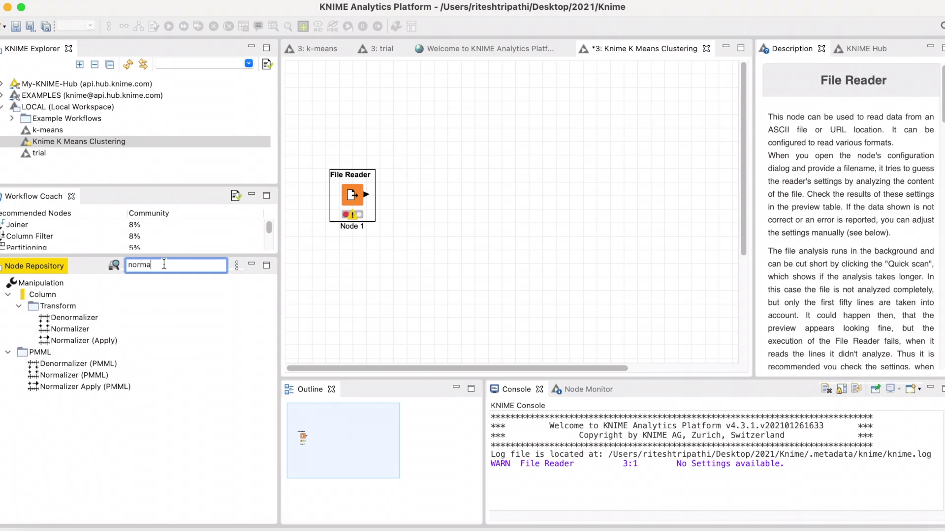
left_click(82, 330)
left_click_drag(83, 335, 441, 199)
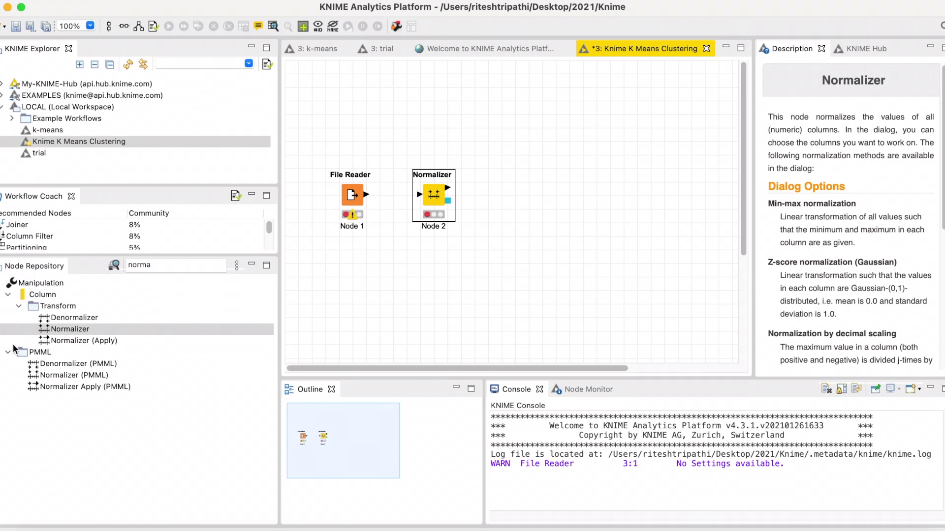
- Search the node repository for "k-mean" and add a k-Means node after the Normalizer
left_click(165, 267)
key("BackSpace")
key("BackSpace")
key("BackSpace")
key("BackSpace")
key("BackSpace")
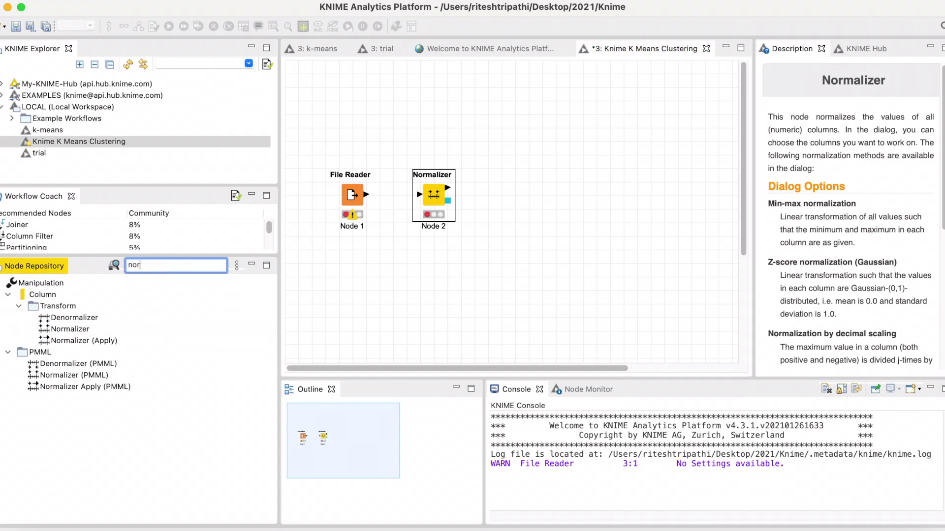
type("k")
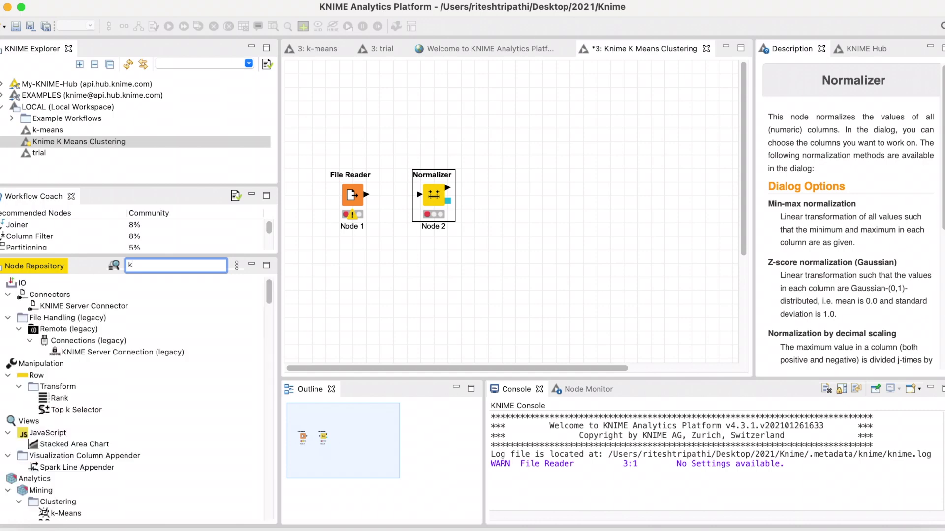
type("-mean")
left_click_drag(66, 322, 528, 196)
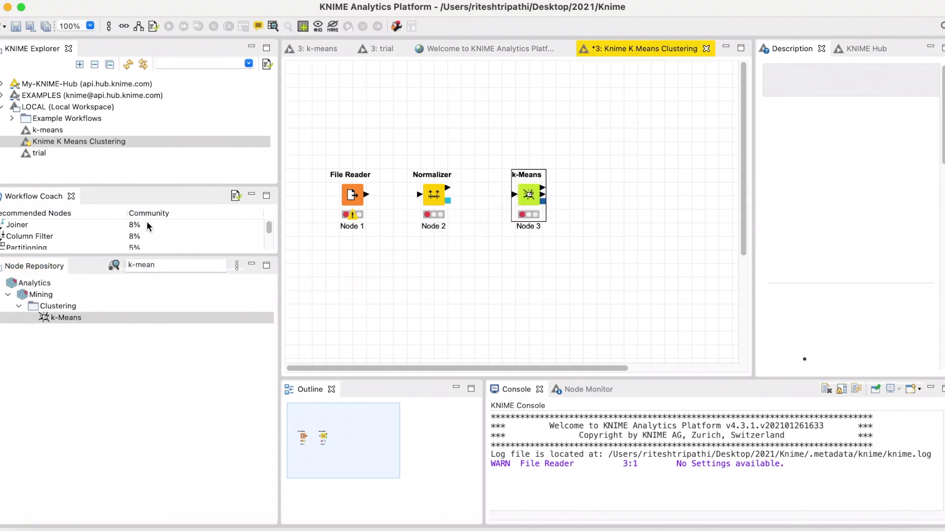
- Search the node repository for "color" and add a Color Manager node after the k-Means node
left_click(159, 278)
type("color")
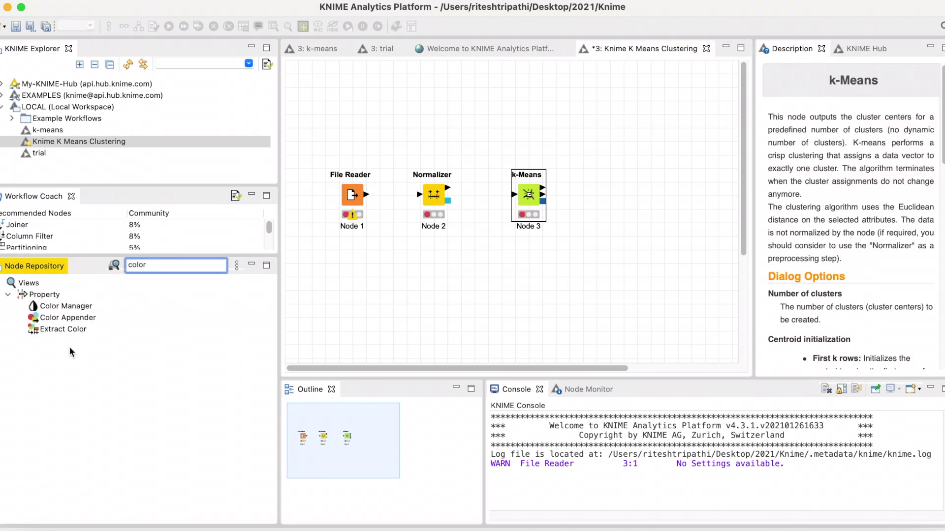
left_click_drag(90, 305, 613, 193)
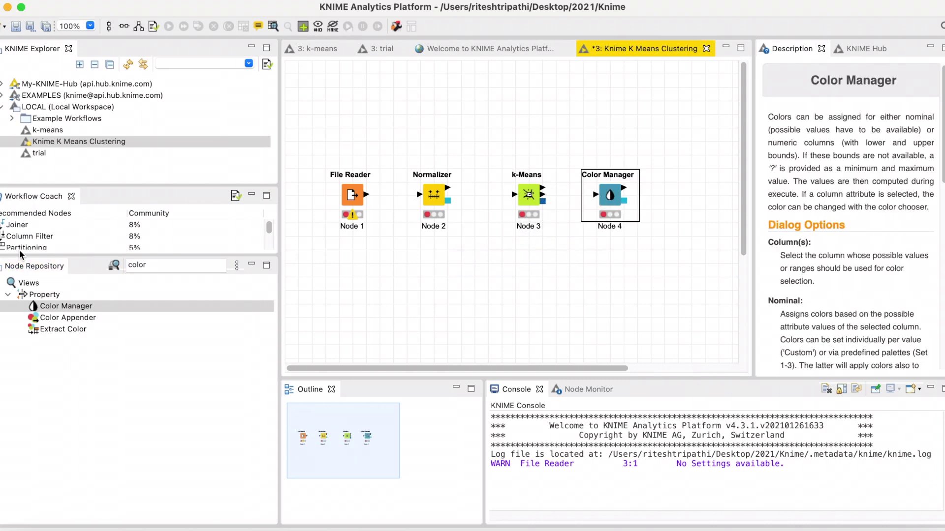
- Search the node repository for "scatter" and add the JavaScript Scatter Plot node above and beyond the Color Manager
left_click(149, 264)
key("BackSpace")
key("BackSpace")
key("BackSpace")
key("BackSpace")
key("BackSpace")
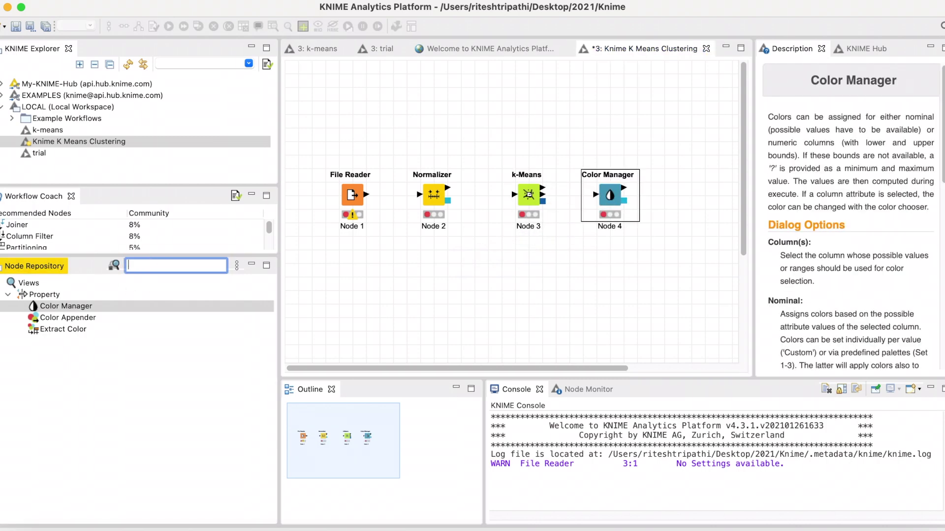
type("scatter")
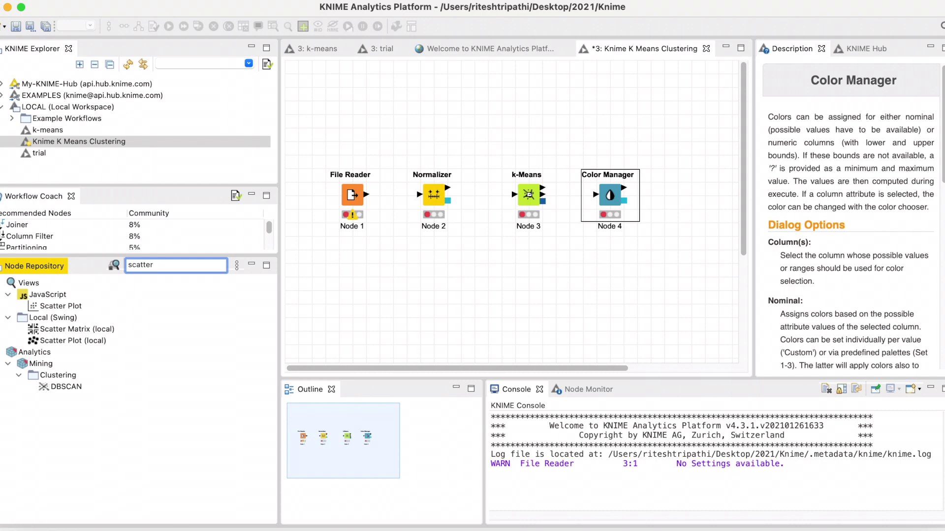
left_click_drag(69, 307, 719, 140)
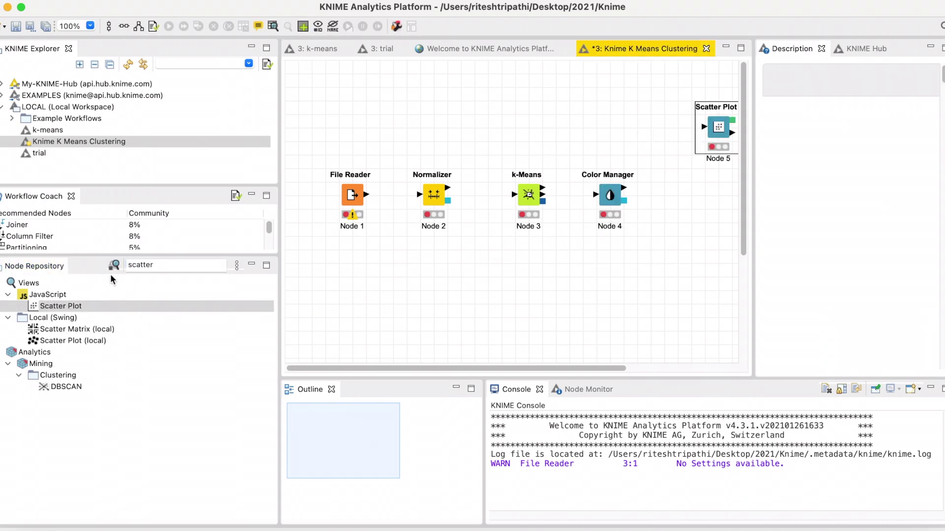
- Search the node repository for "inter" and add an Interactive Table (local) node below the Scatter Plot
left_click(167, 265)
key("BackSpace")
key("BackSpace")
key("BackSpace")
key("BackSpace")
key("BackSpace")
key("BackSpace")
key("BackSpace")
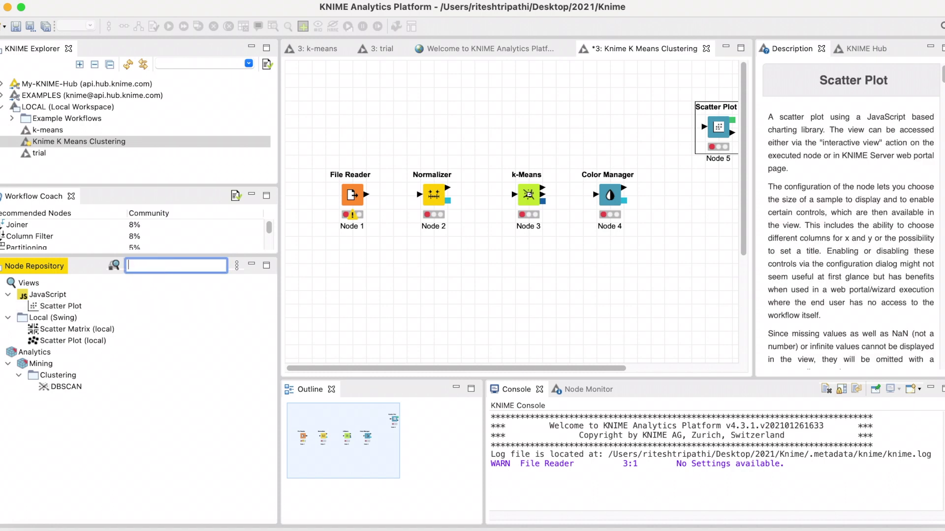
type("inter")
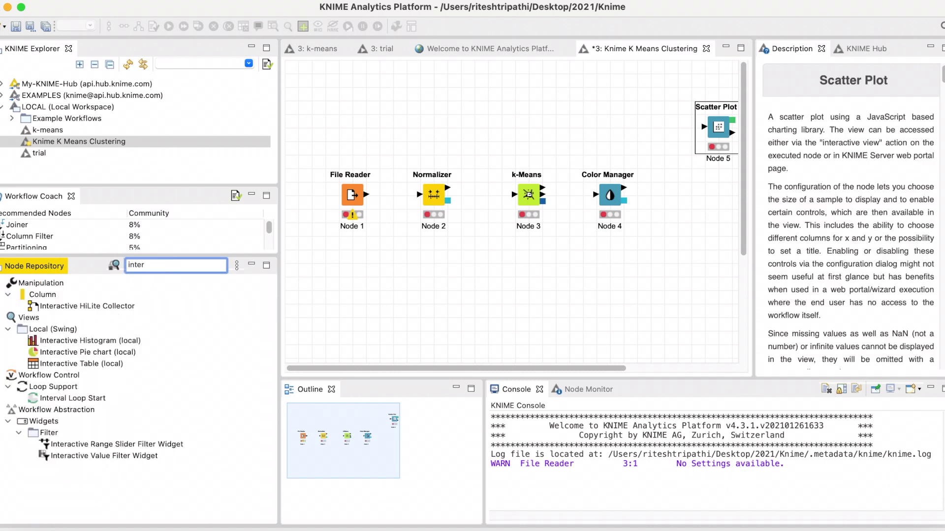
left_click_drag(76, 364, 705, 249)
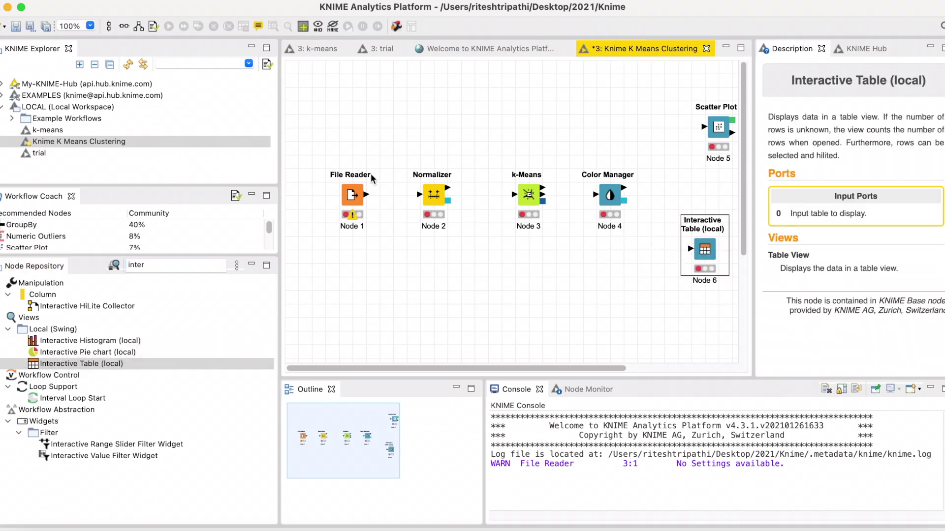
- Connect File Reader, Normalizer, k-Means and Color Manager in sequence, and link the Color Manager output to both Scatter Plot and Interactive Table
left_click_drag(369, 197, 588, 197)
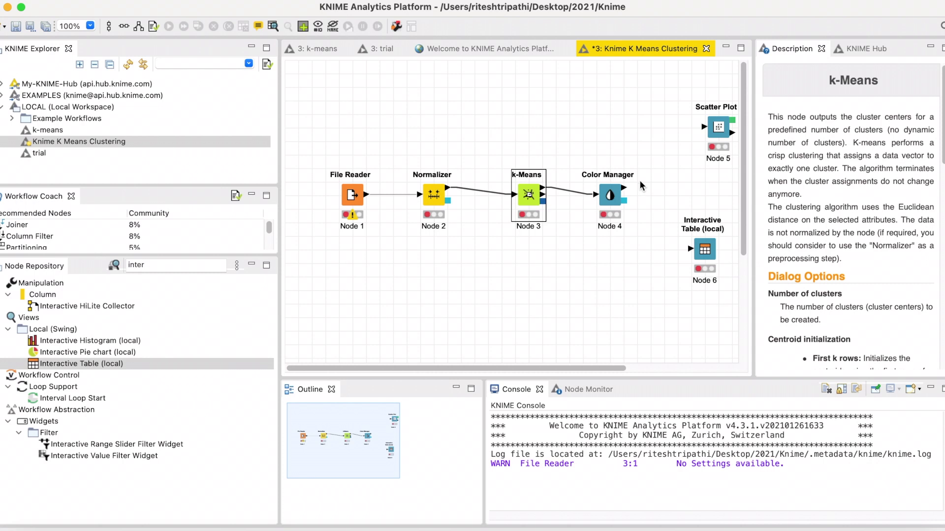
left_click_drag(625, 188, 703, 126)
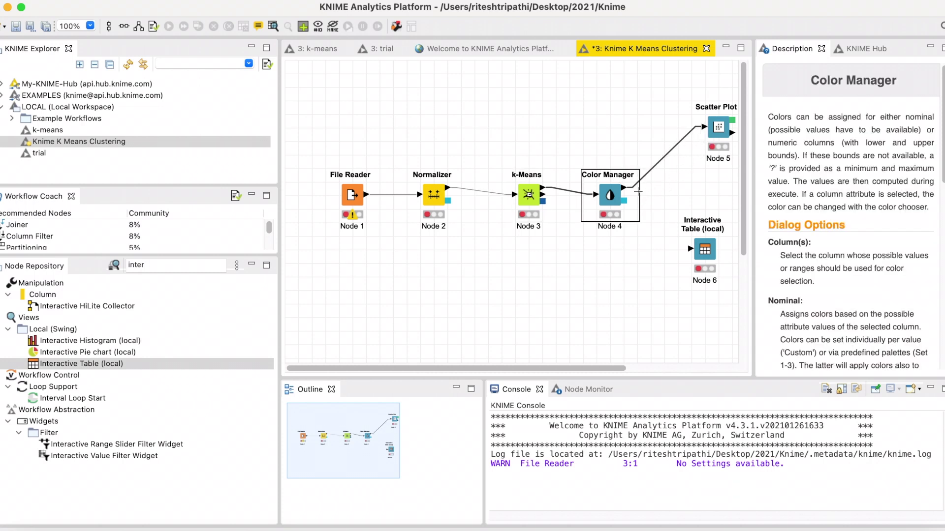
left_click_drag(626, 188, 690, 249)
- Configure the File Reader to read Customer.csv from the Desktop folder and execute the node
left_click(349, 199)
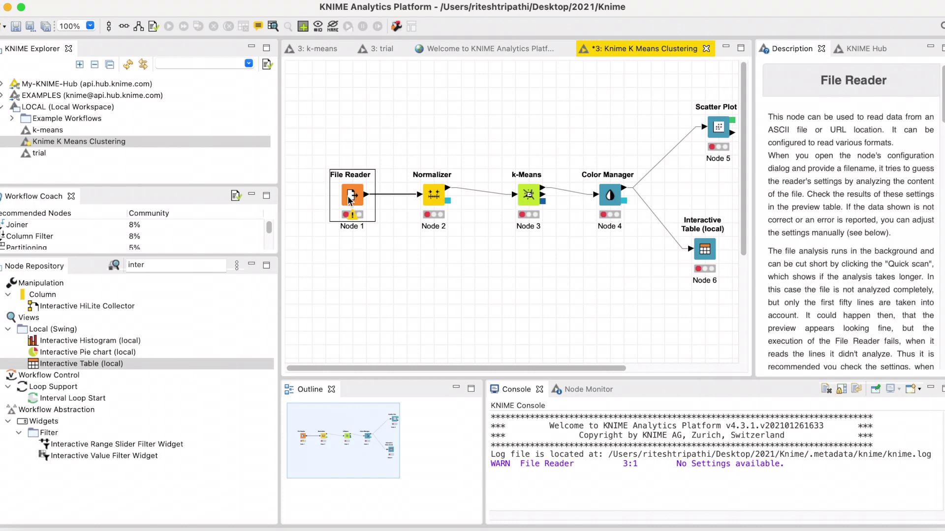
right_click(349, 199)
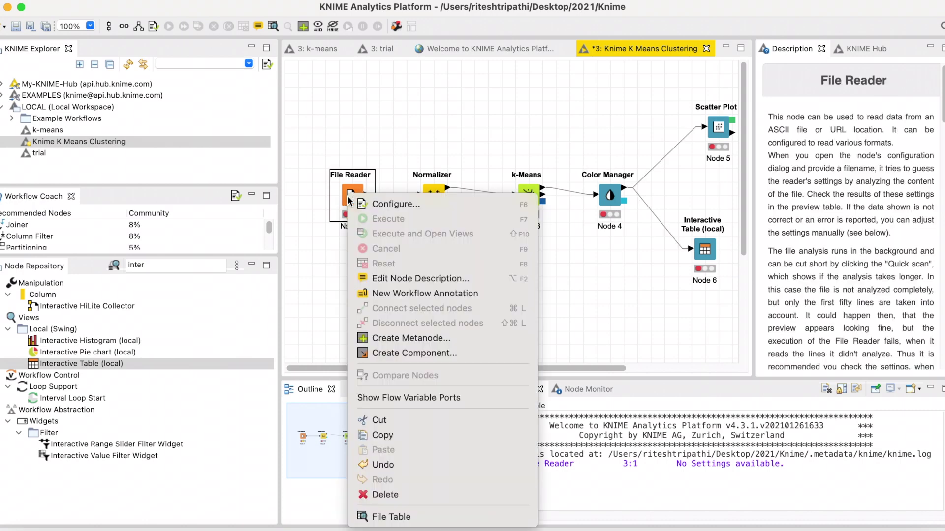
left_click(378, 205)
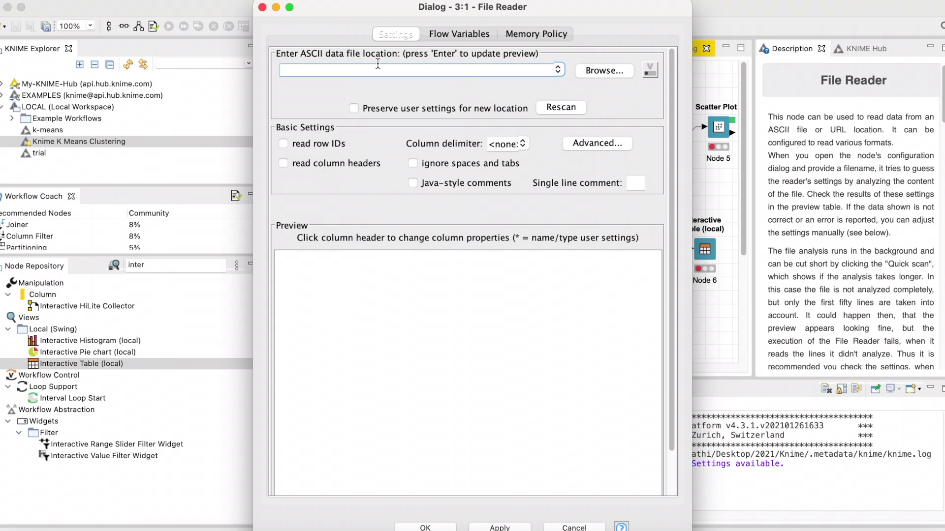
left_click(606, 72)
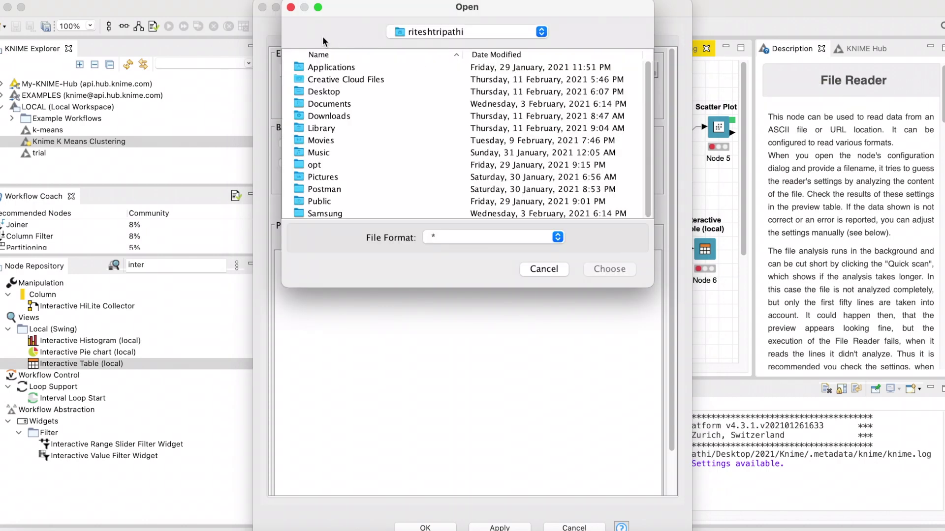
double_click(323, 91)
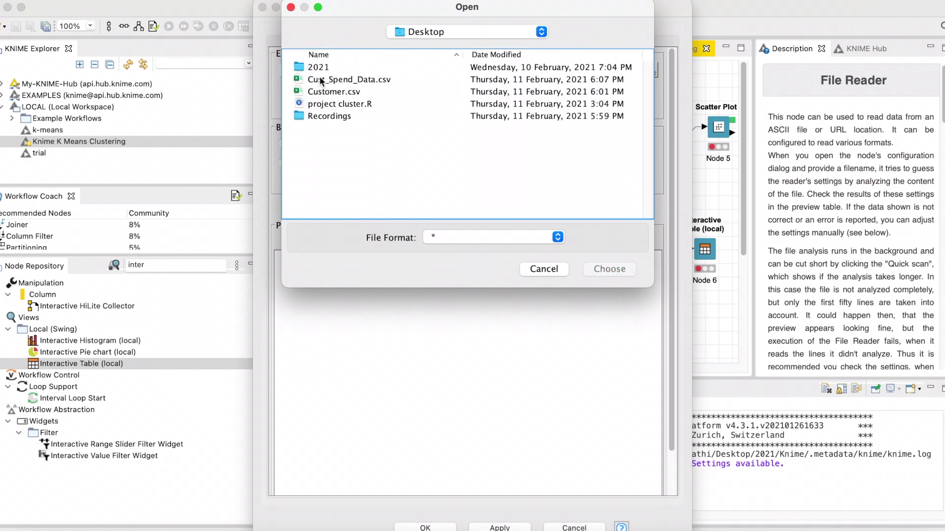
left_click(321, 80)
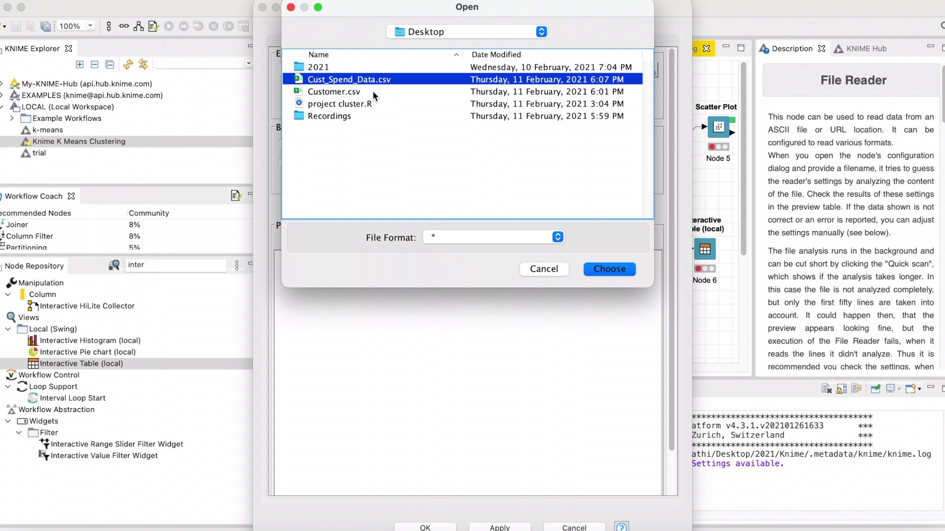
double_click(373, 92)
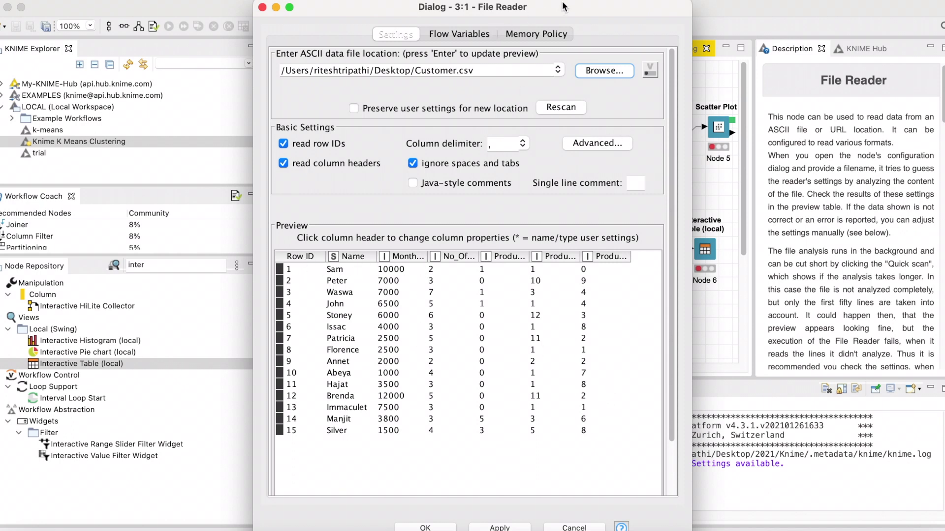
left_click_drag(560, 5, 562, 1)
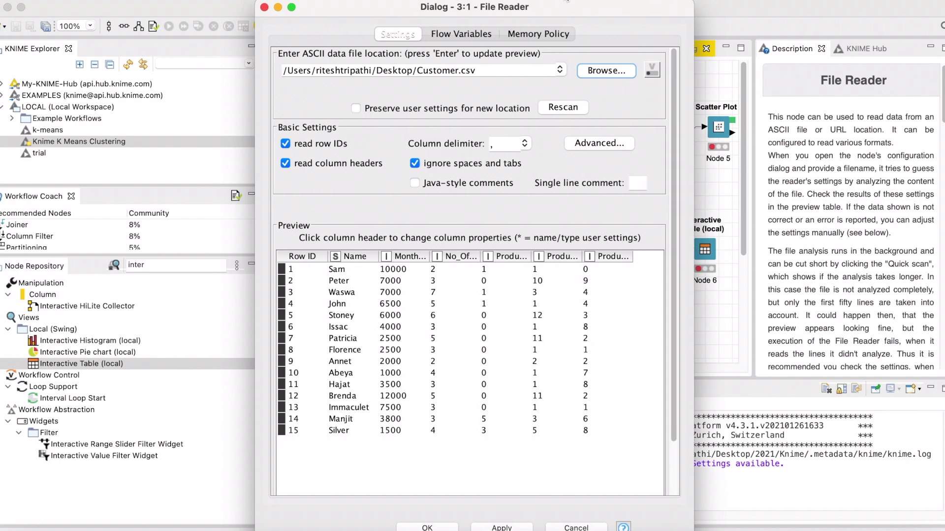
left_click(428, 528)
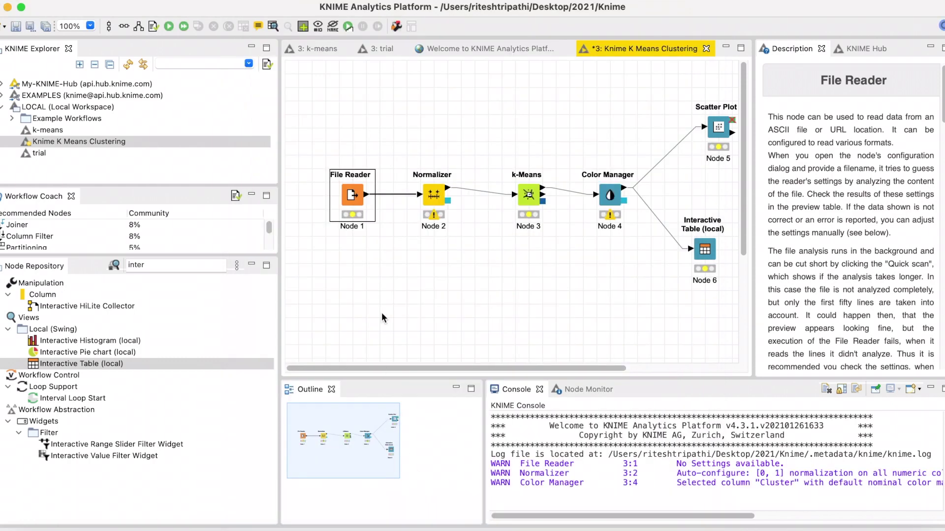
right_click(350, 194)
left_click(383, 214)
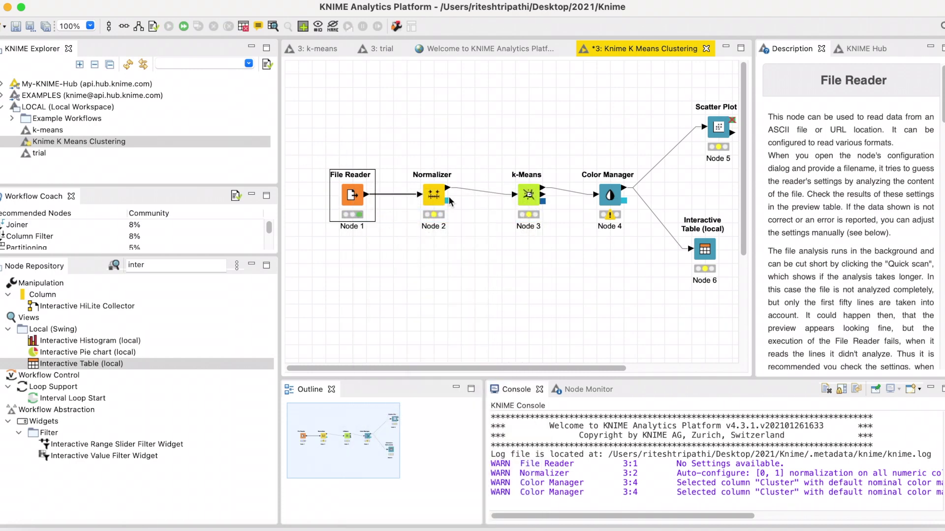
- Configure the Normalizer to apply Min-Max Normalization to the included numeric columns
right_click(433, 197)
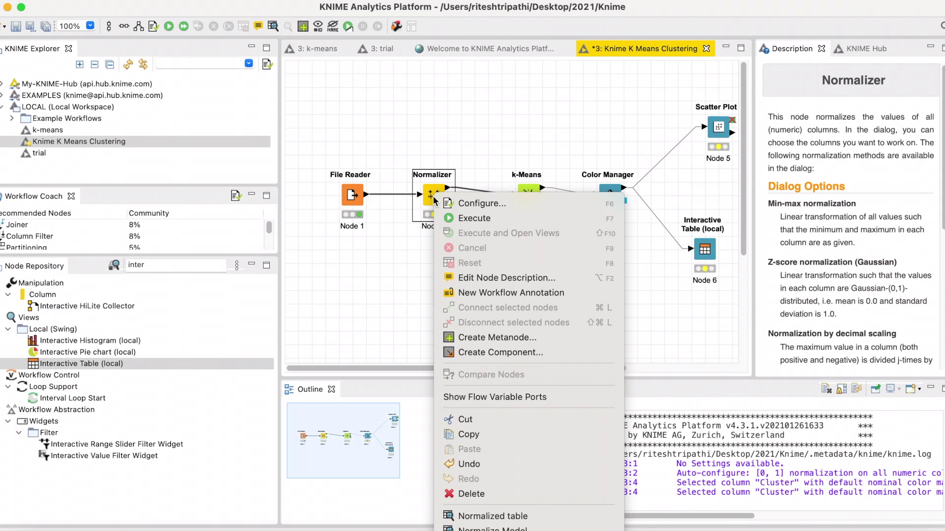
left_click(465, 204)
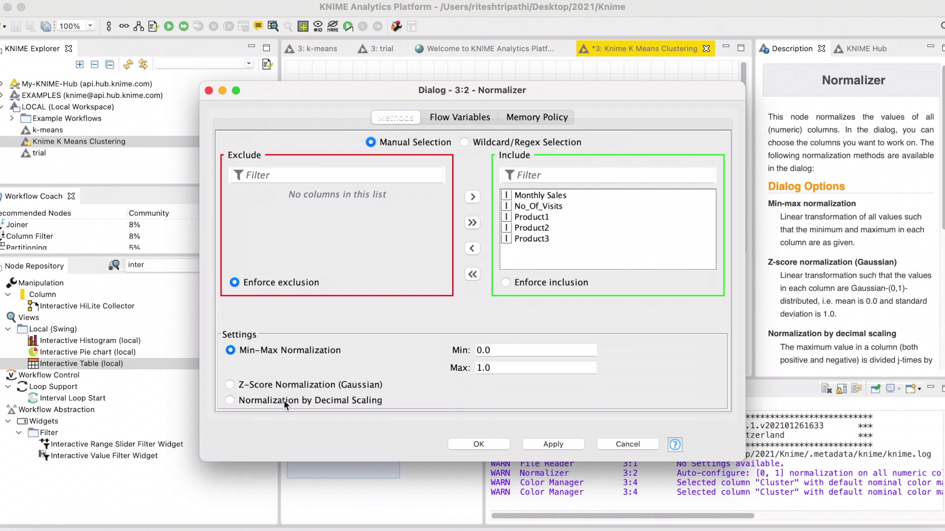
left_click(269, 353)
left_click(493, 445)
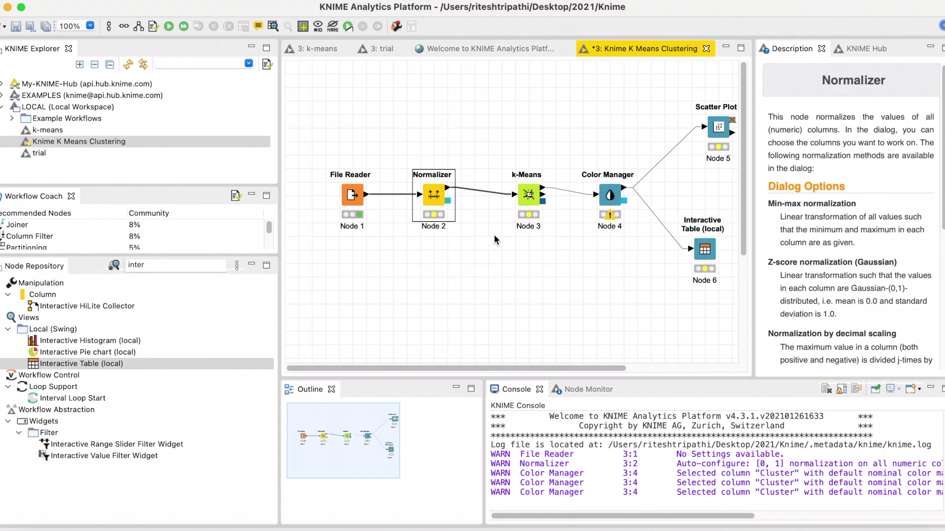
- Execute the Normalizer node
right_click(442, 194)
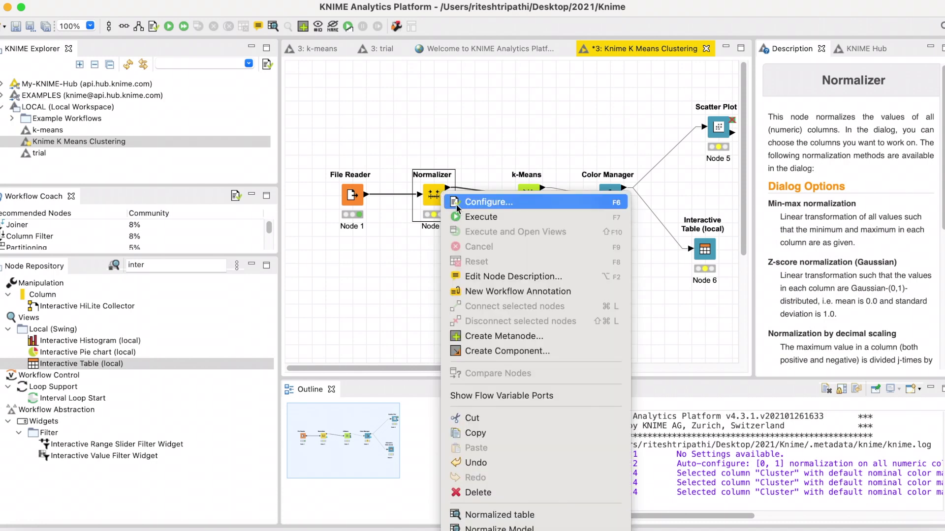
left_click(476, 217)
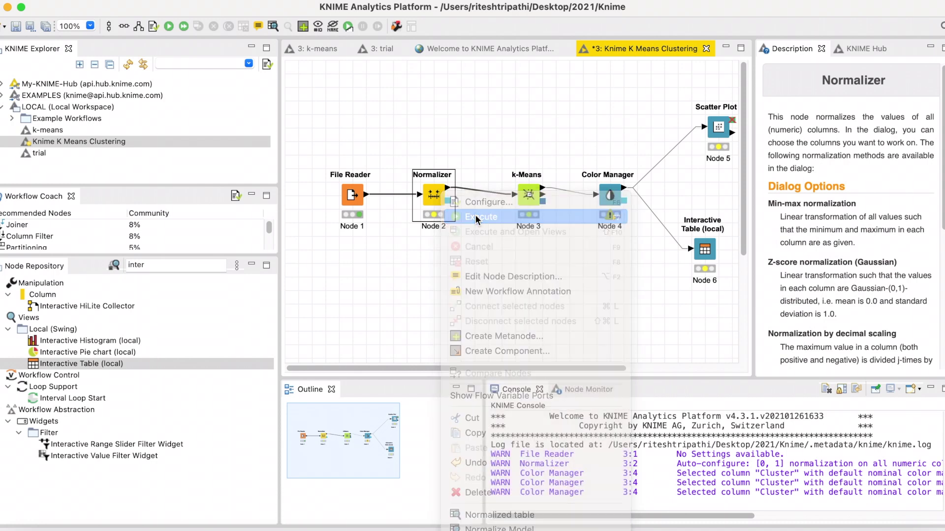
- Accept the k-Means configuration with 3 clusters, random initialization and at most 99 iterations, and execute the node
left_click(529, 197)
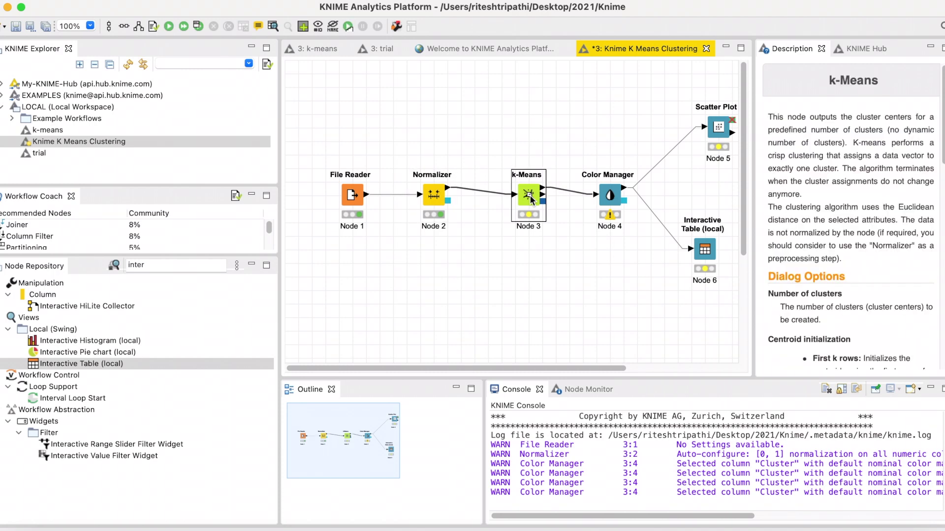
right_click(528, 196)
left_click(561, 175)
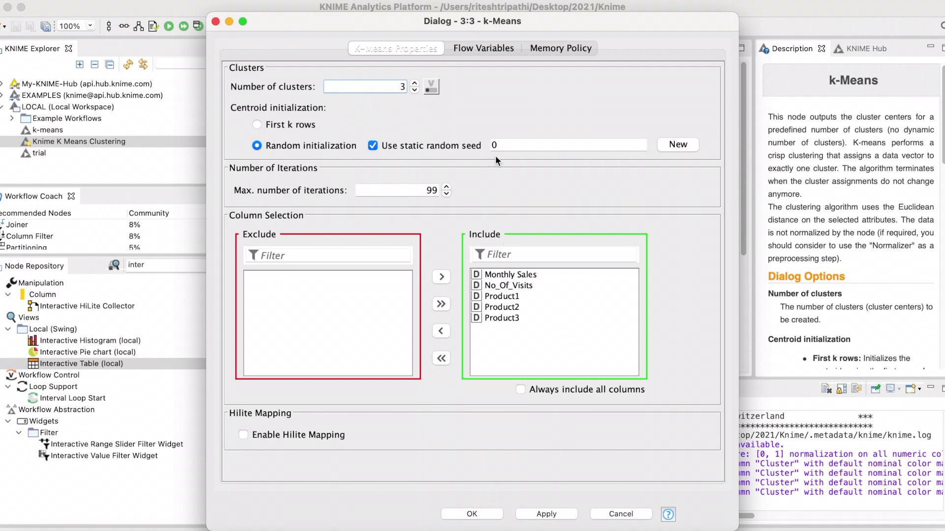
left_click(485, 47)
left_click(548, 44)
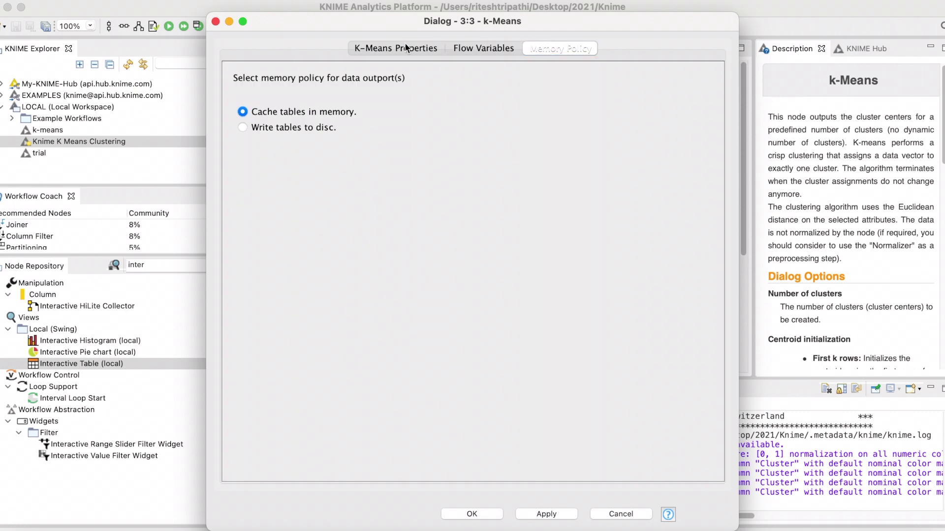
left_click(405, 44)
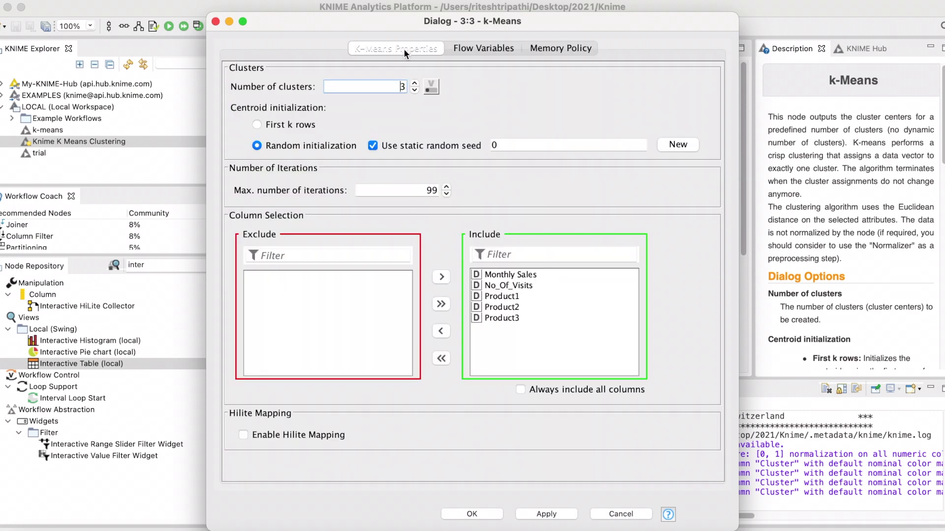
left_click(485, 516)
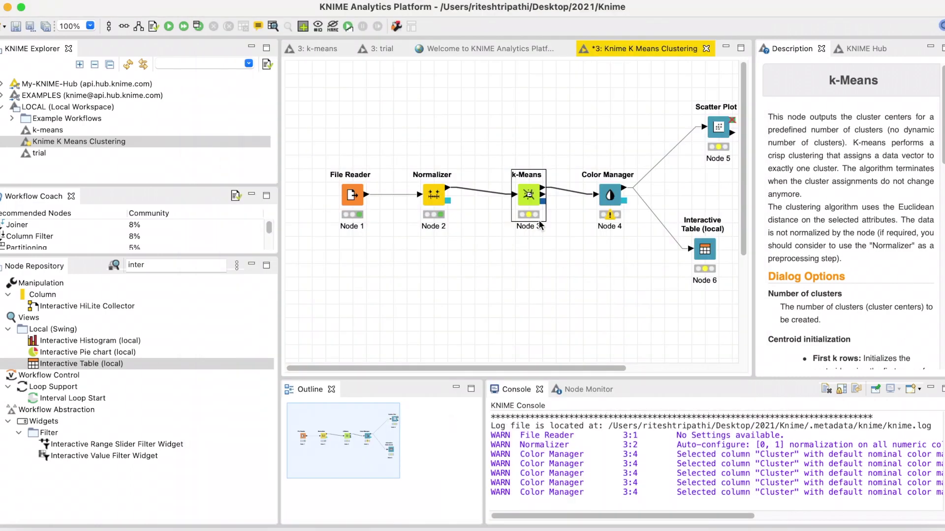
right_click(530, 196)
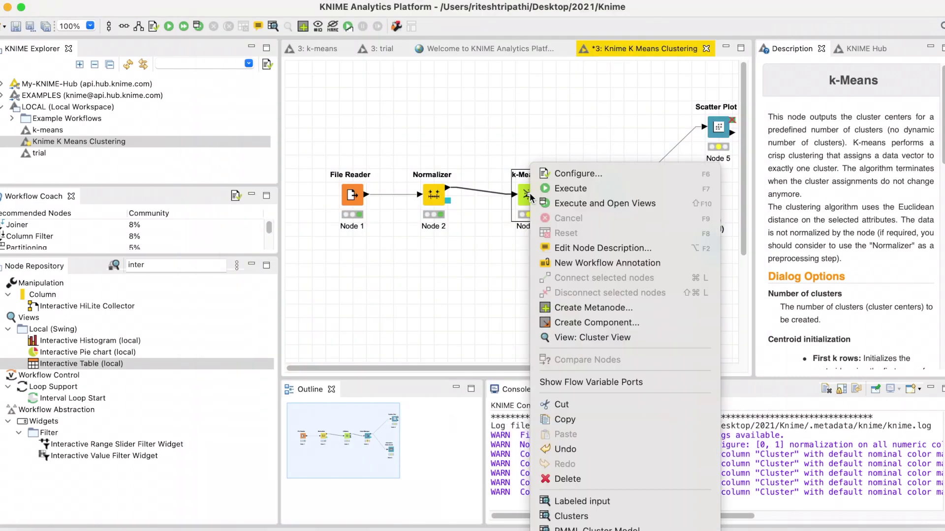
left_click(555, 189)
- Configure the Color Manager to color the Cluster column's nominal values with the Set 1 palette, and execute the node
left_click(615, 194)
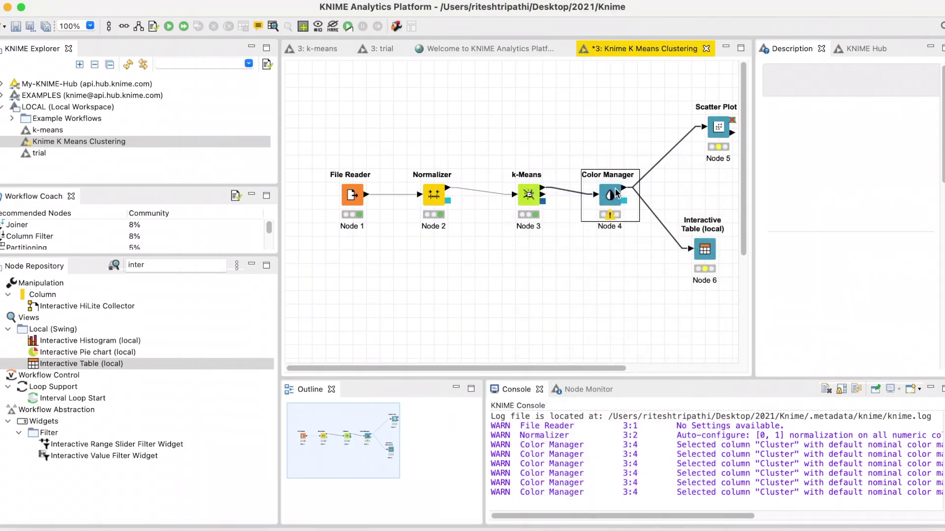
right_click(617, 192)
left_click(648, 196)
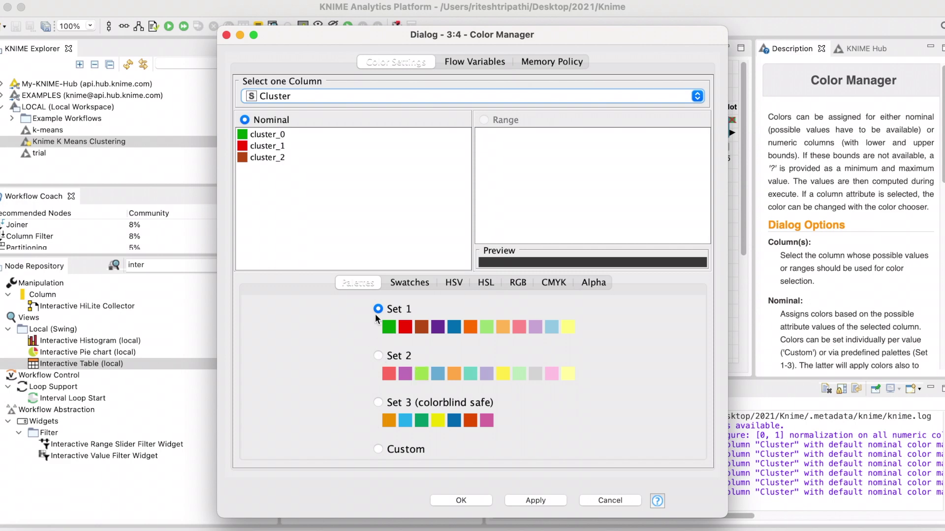
left_click(459, 500)
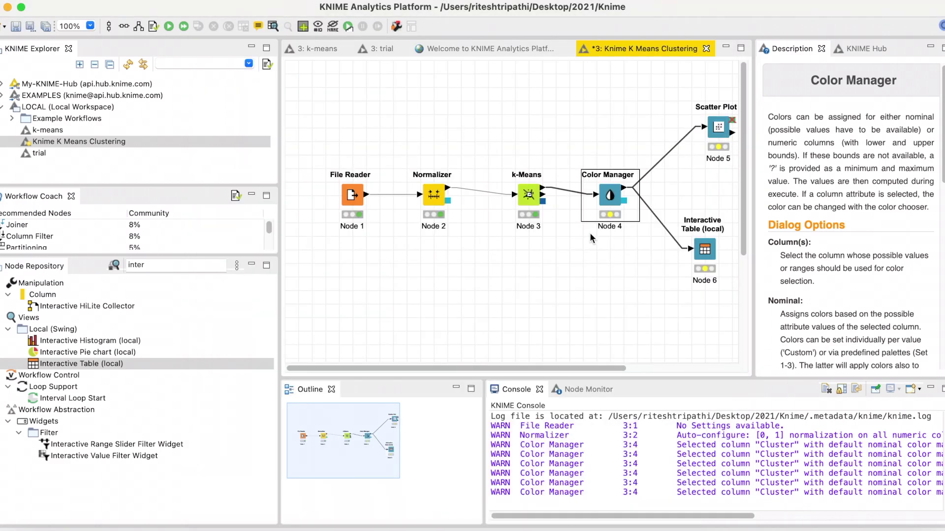
right_click(618, 194)
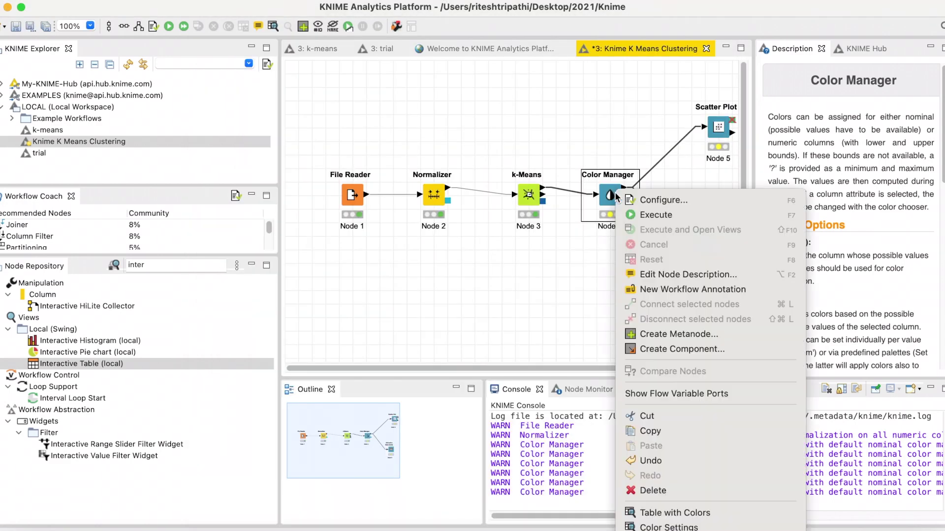
left_click(644, 213)
- Review the Scatter Plot node's axis, general plot and view control options, and execute the node
left_click_drag(605, 364, 640, 368)
left_click(675, 136)
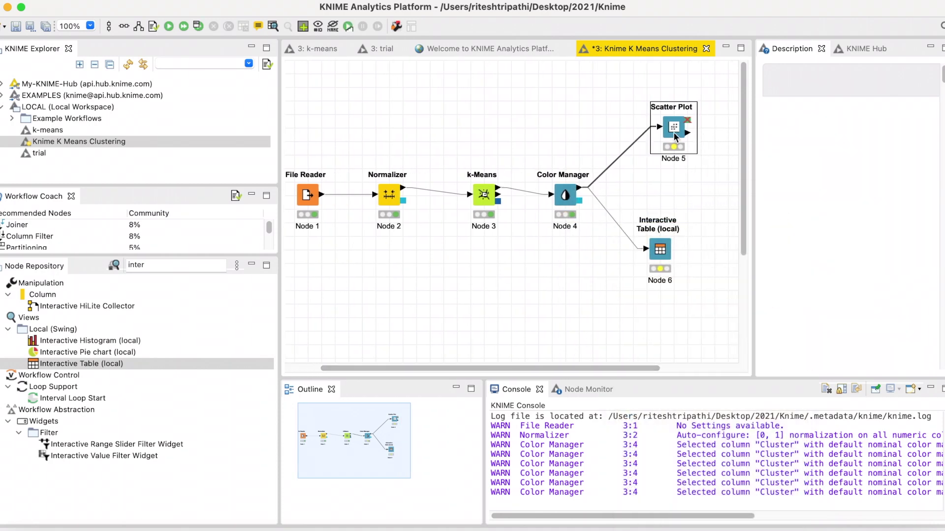
right_click(669, 127)
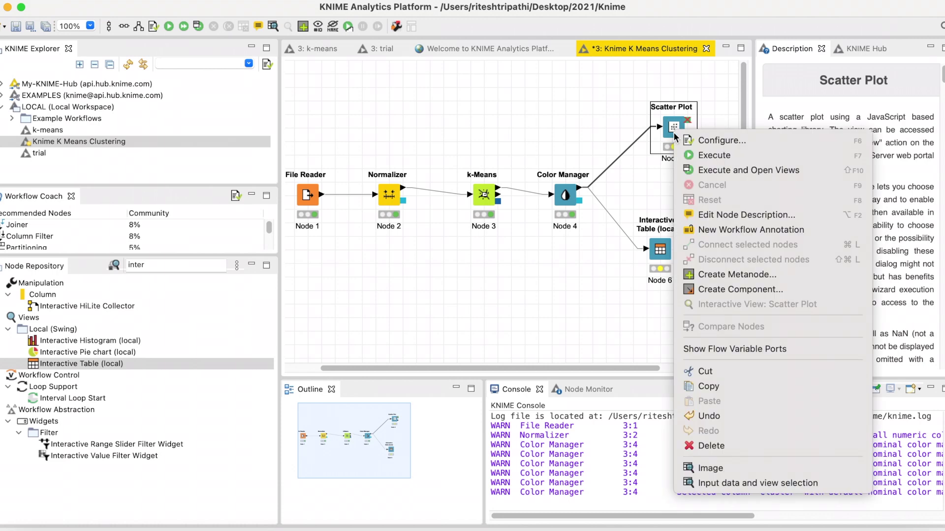
left_click(691, 139)
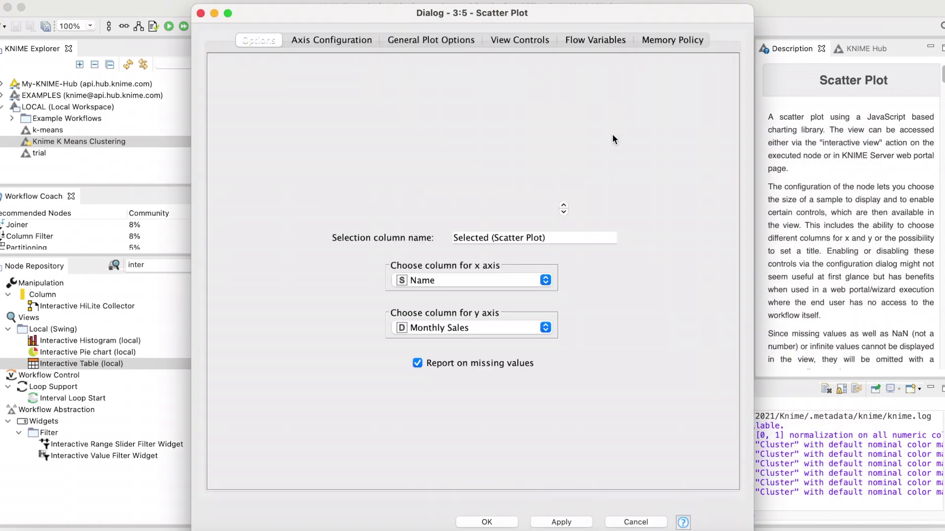
left_click(367, 38)
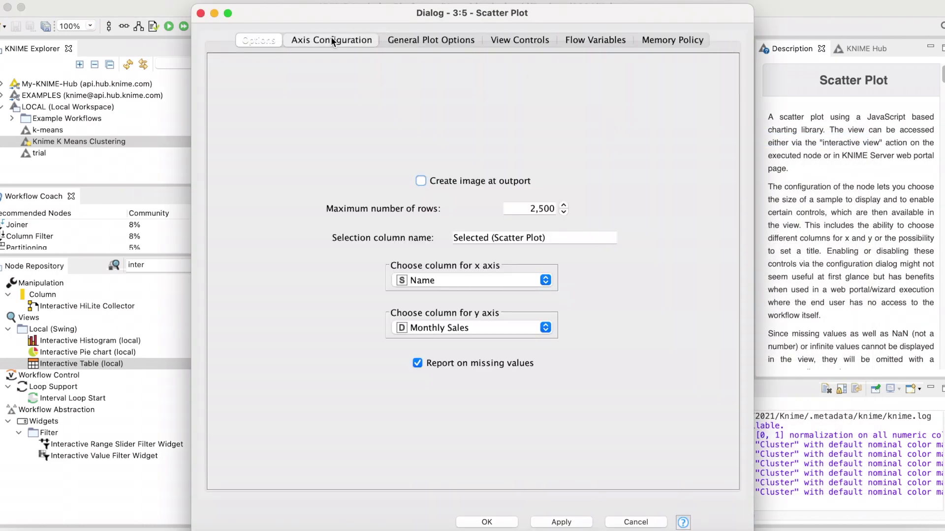
left_click(440, 44)
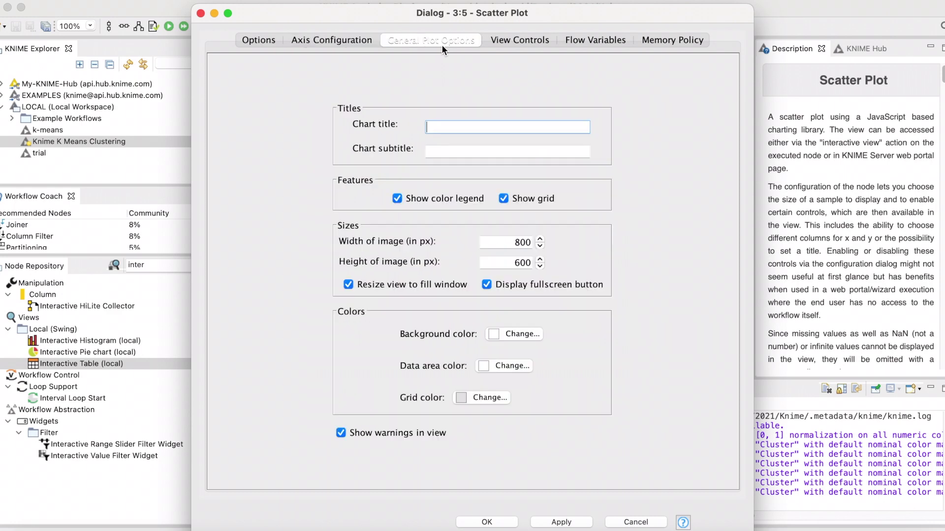
left_click(527, 42)
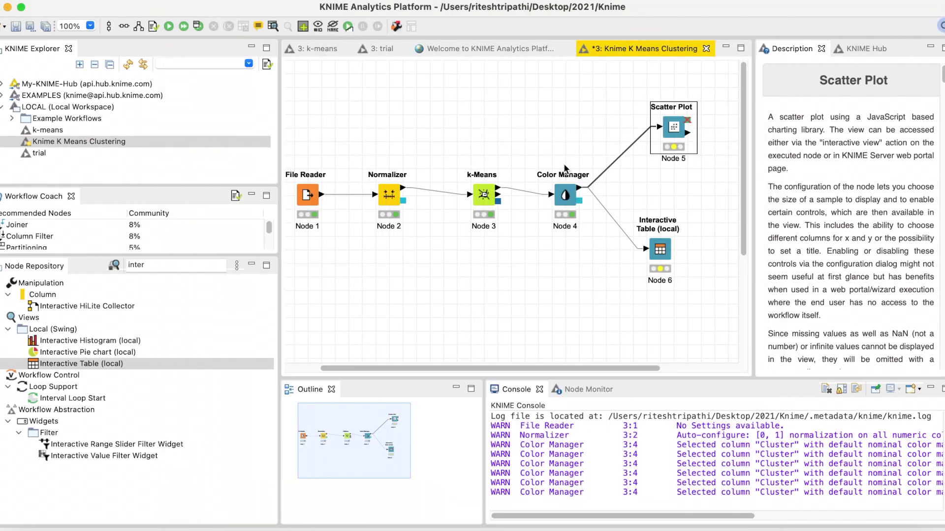
left_click(201, 13)
right_click(664, 133)
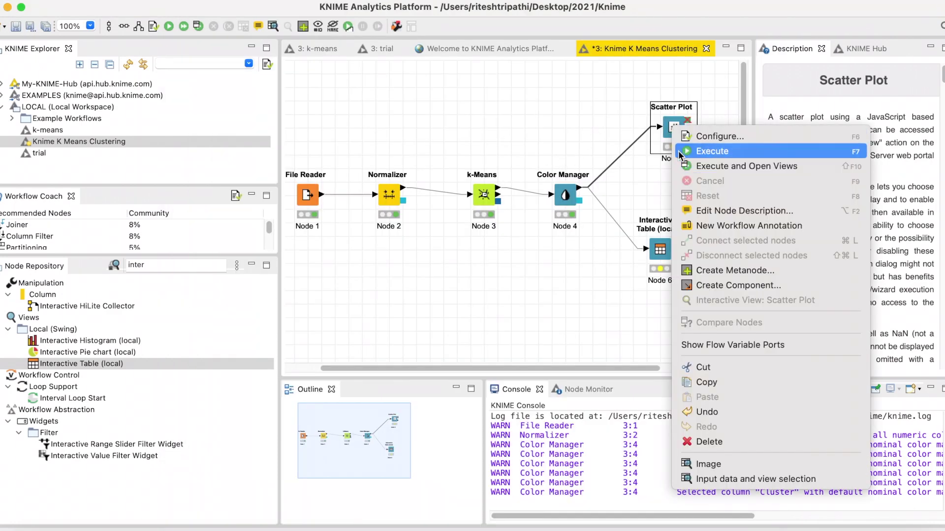
left_click(710, 152)
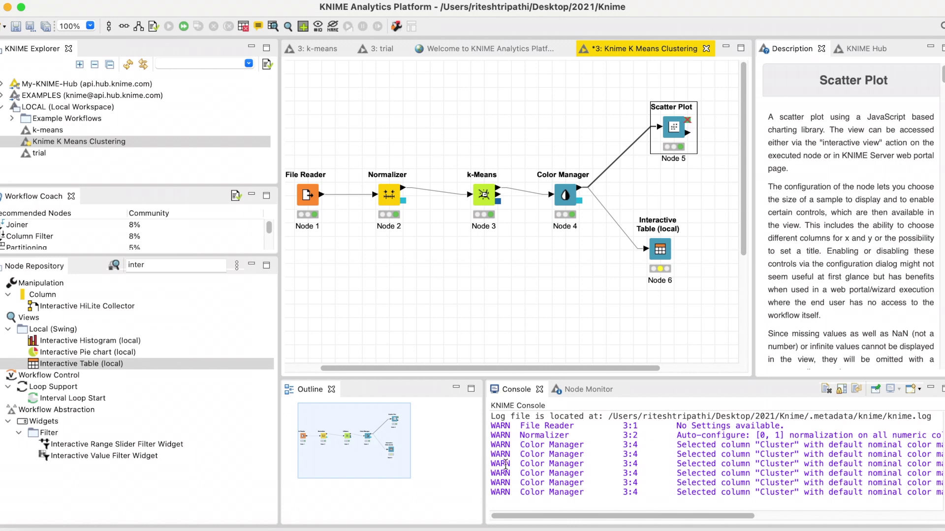
- Check the Interactive Table (local) node's configuration and execute the node
left_click(664, 248)
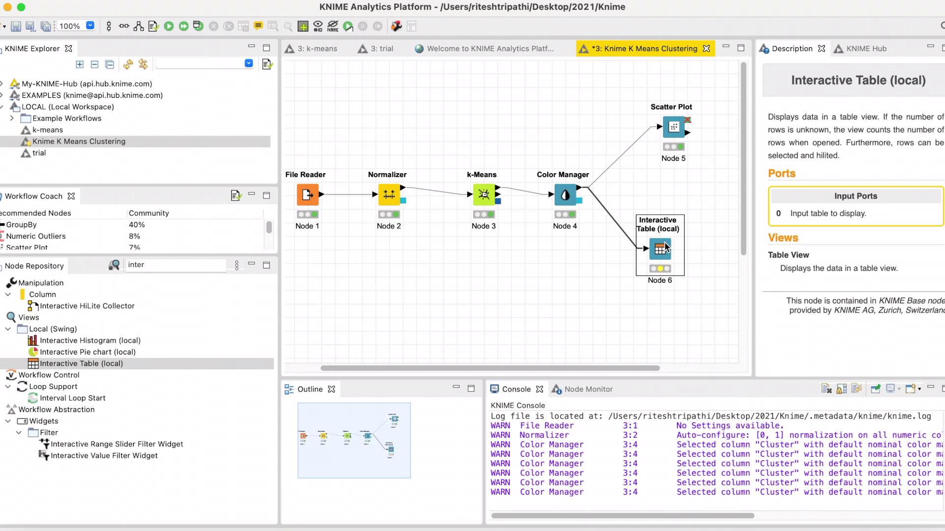
right_click(665, 246)
left_click(694, 227)
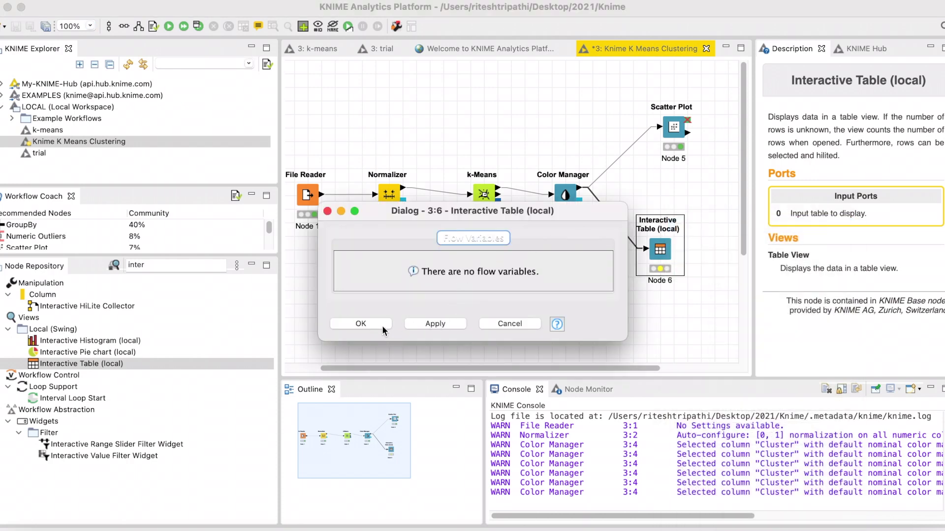
left_click(509, 323)
right_click(664, 246)
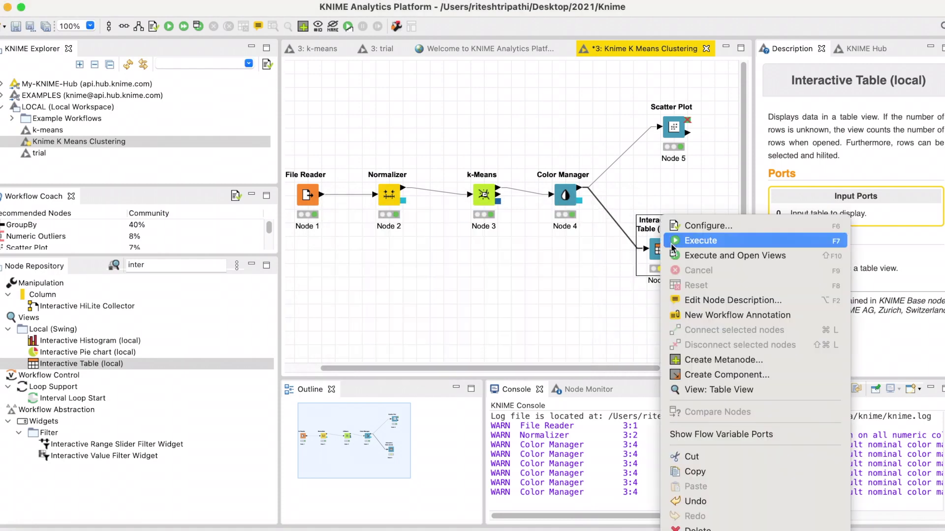
left_click(696, 241)
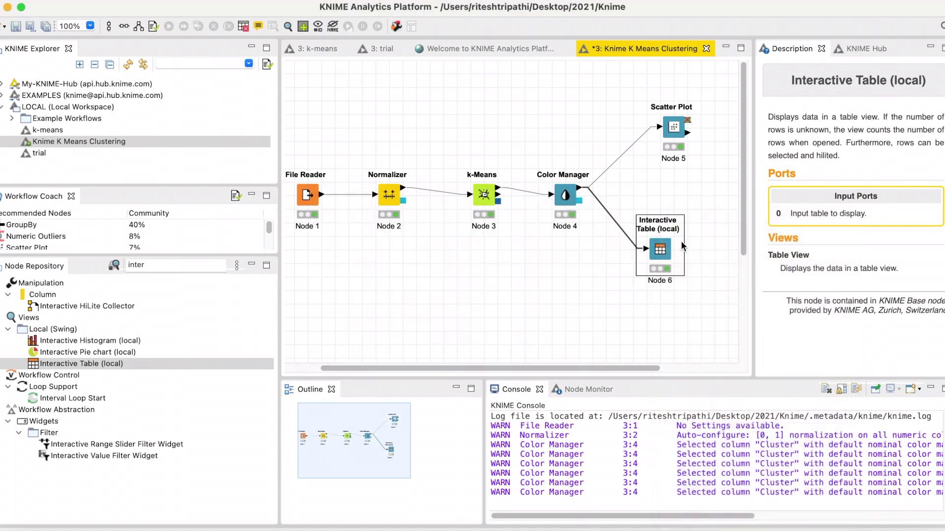
- Open the Interactive Table's Table View and enlarge its window to examine the cluster assigned to each customer
right_click(658, 245)
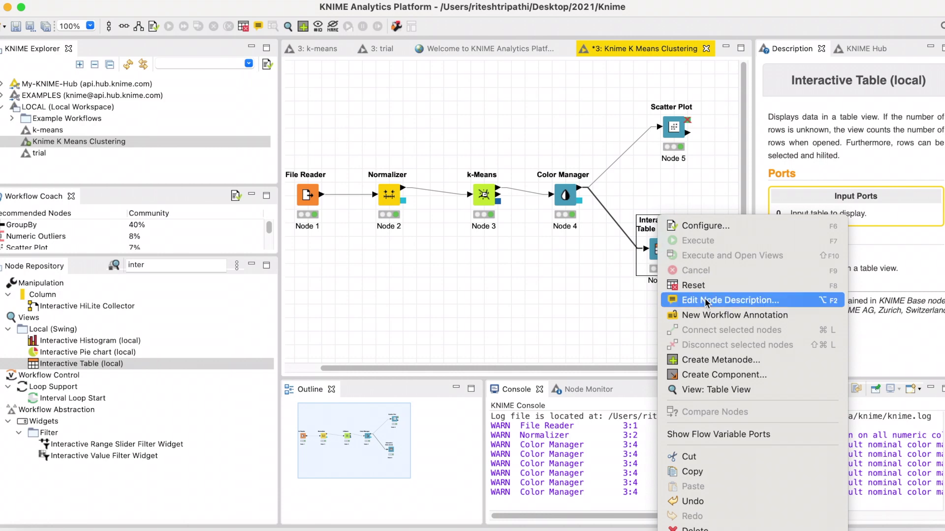
left_click(716, 390)
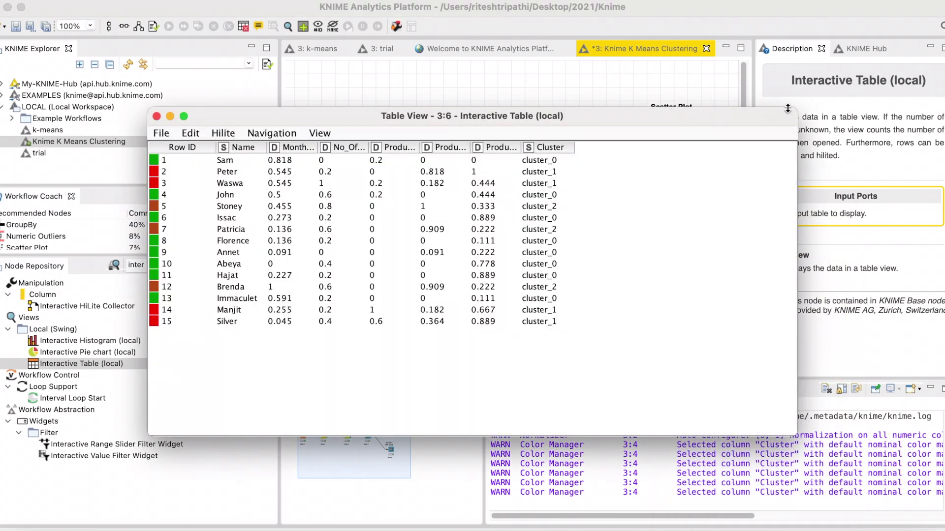
left_click_drag(787, 108, 940, 0)
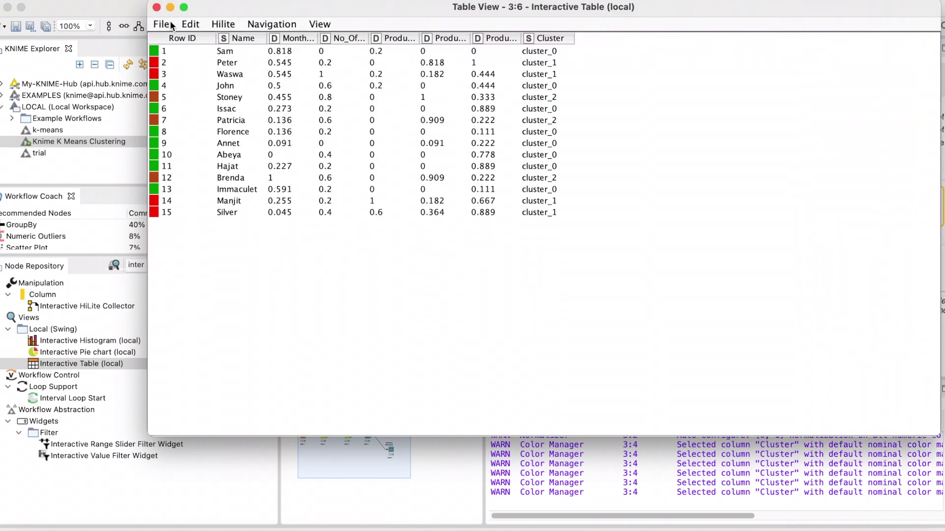
left_click_drag(149, 1, 0, 2)
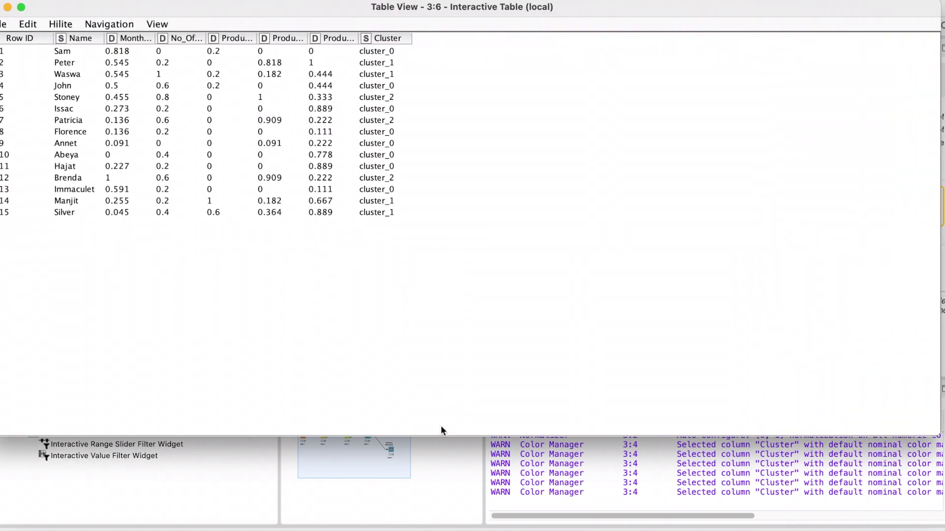
left_click_drag(441, 437, 429, 525)
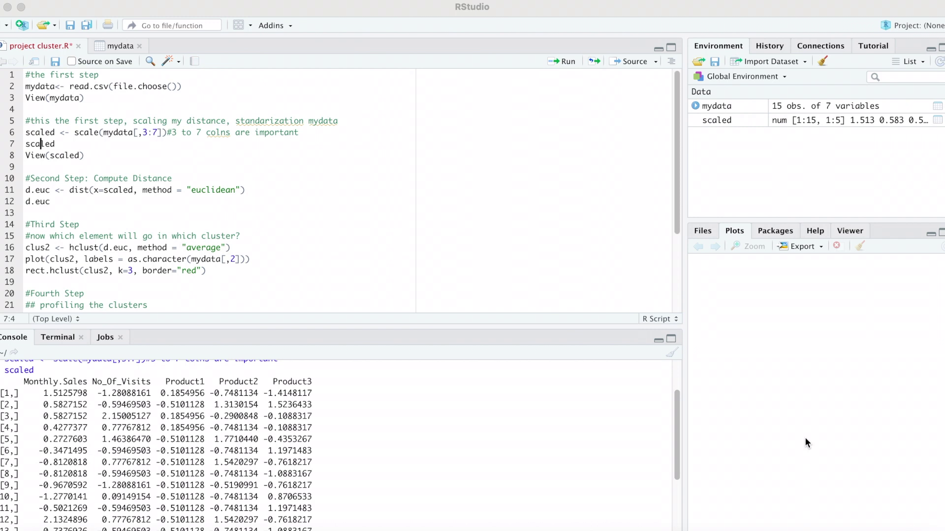
- Switch to RStudio and clear all objects from the environment and the output from the console
left_click(822, 61)
left_click(447, 327)
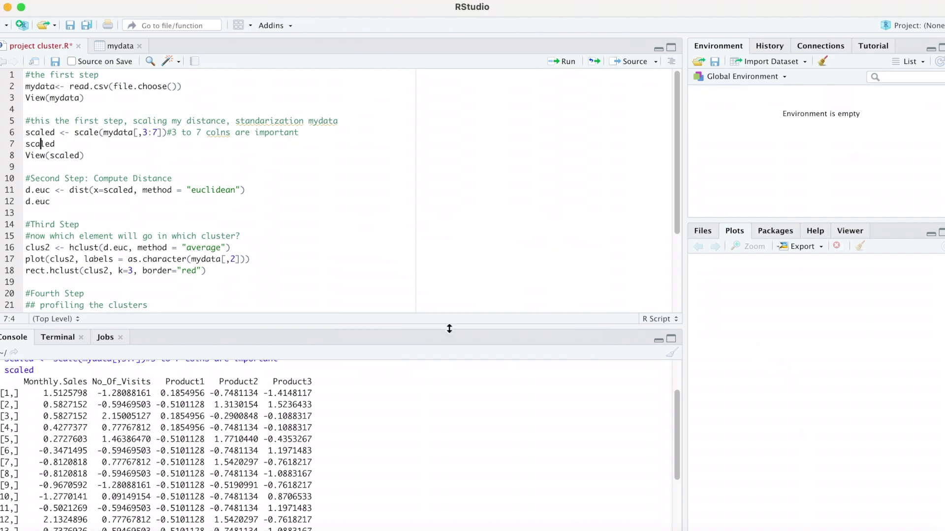
left_click(672, 353)
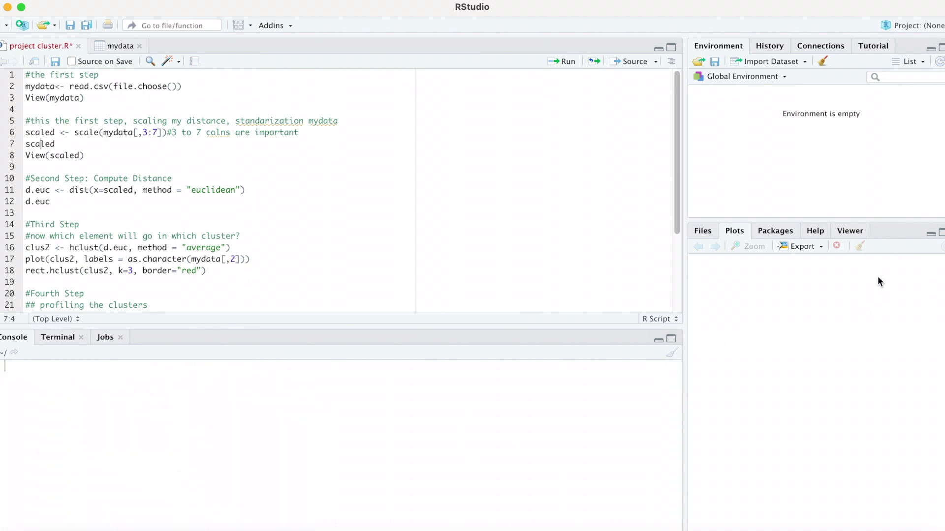
- Run the read.csv(file.choose()) line to load the data file from the Desktop folder into mydata, and view mydata
left_click(93, 86)
key("super+Return")
left_click(636, 145)
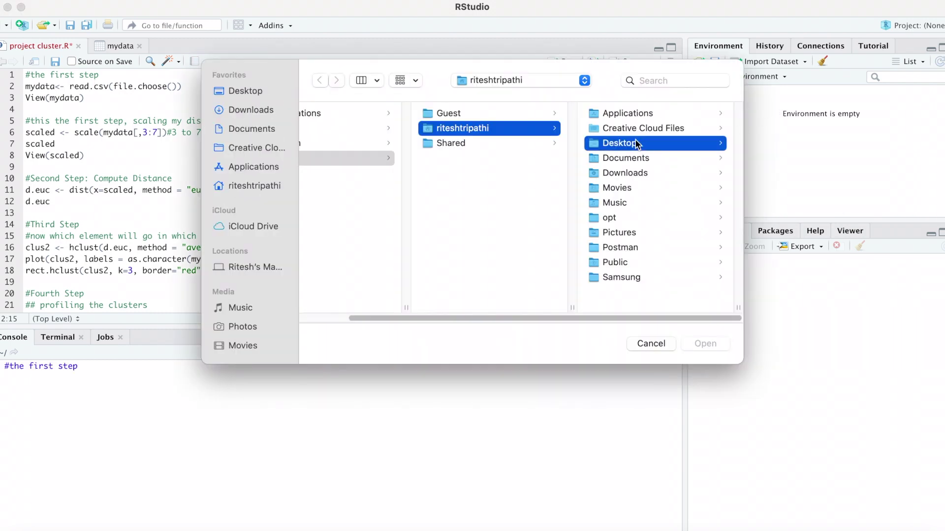
double_click(635, 144)
left_click(59, 97)
key("super+Return")
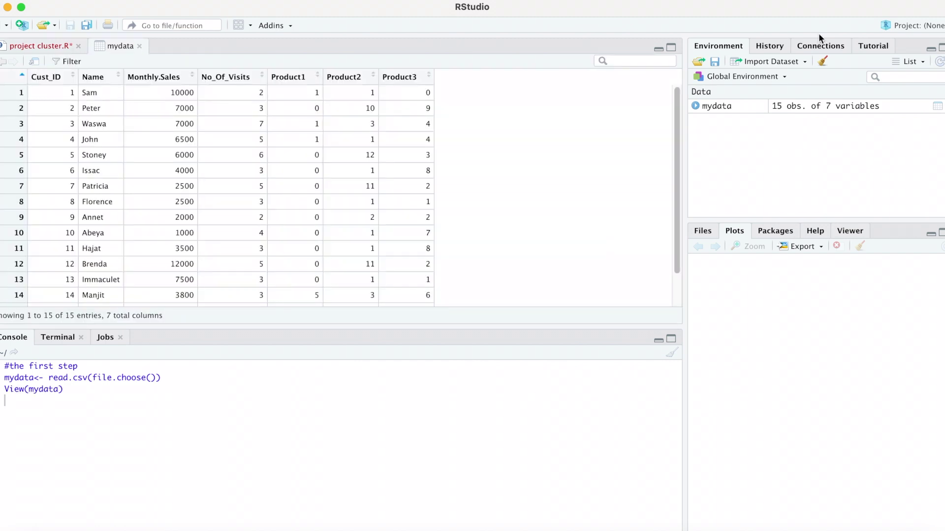
- Return to the project cluster.R script and run the line that scales columns 3 to 7 of mydata into scaled
left_click(42, 43)
left_click(70, 133)
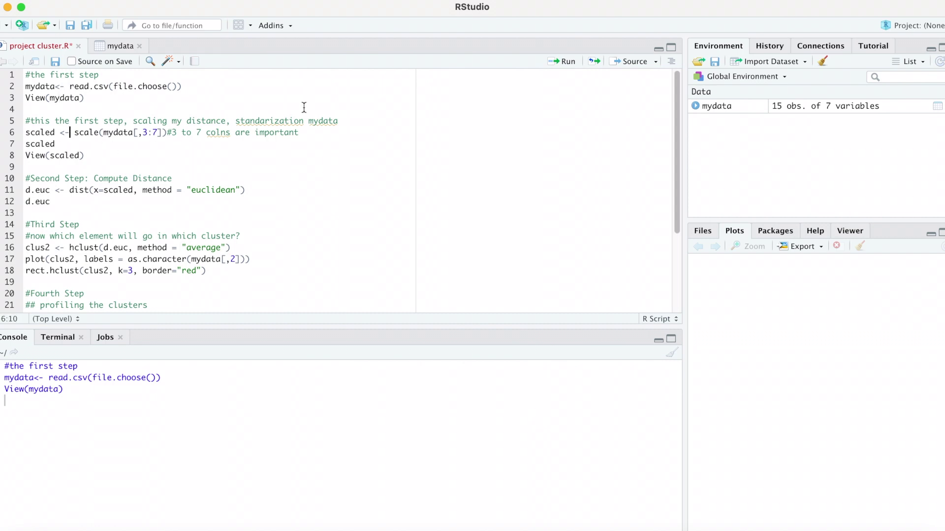
key("super+Return")
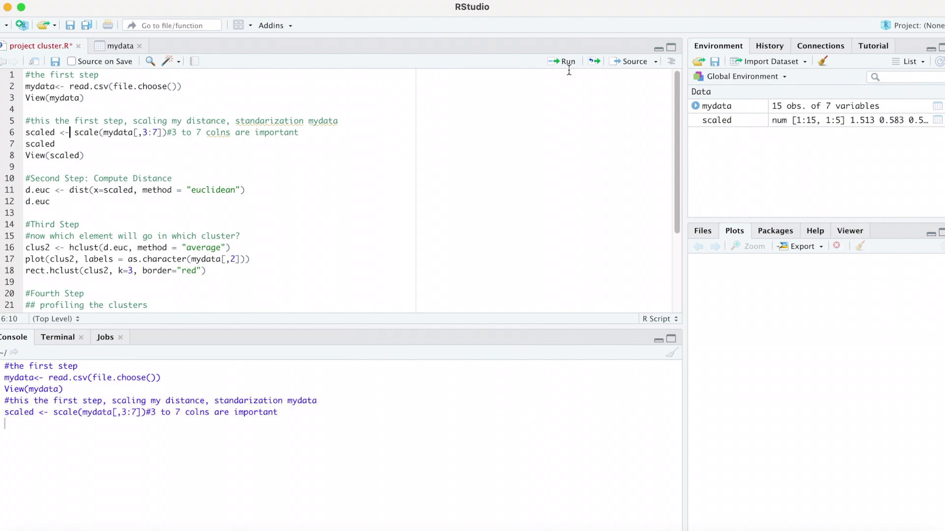
- Examine the scale(mydata[,3:7]) line and check the columns it covers in the mydata table
key("Right")
key("Right")
key("Right")
key("Right")
key("Right")
key("Right")
key("Right")
key("Right")
key("Right")
key("Right")
key("Right")
key("Right")
key("Right")
key("Right")
key("Right")
key("Right")
key("Left")
left_click(117, 44)
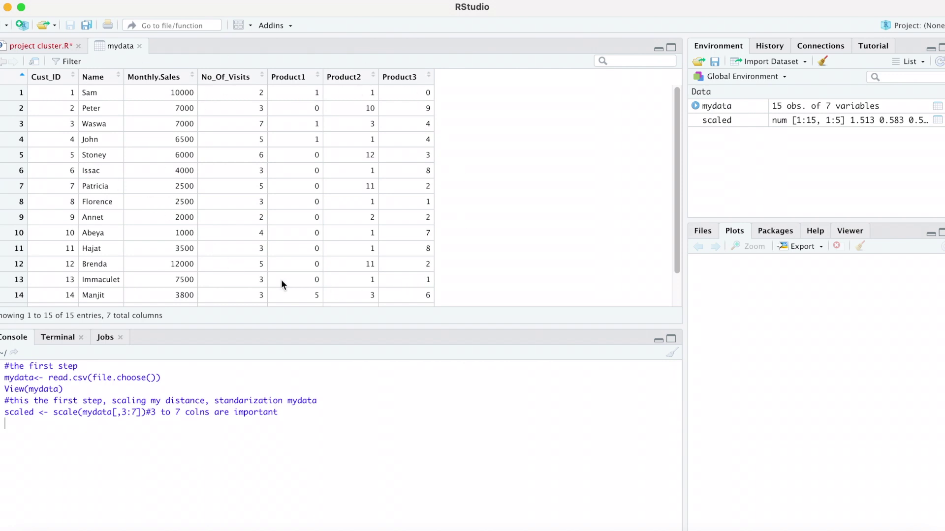
left_click(42, 41)
- Print the scaled object from the script and examine its standardized values in the console
left_click(52, 144)
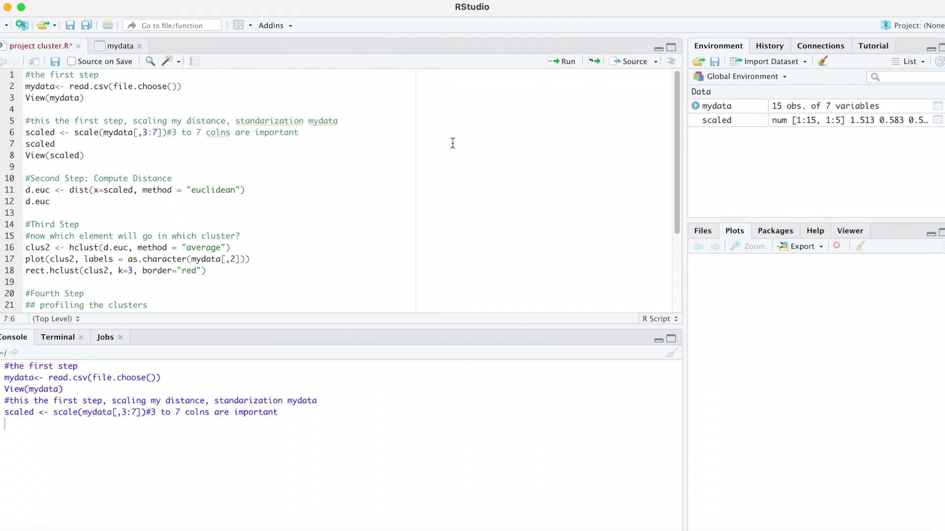
key("super+Return")
scroll(405, 418, "up", 5)
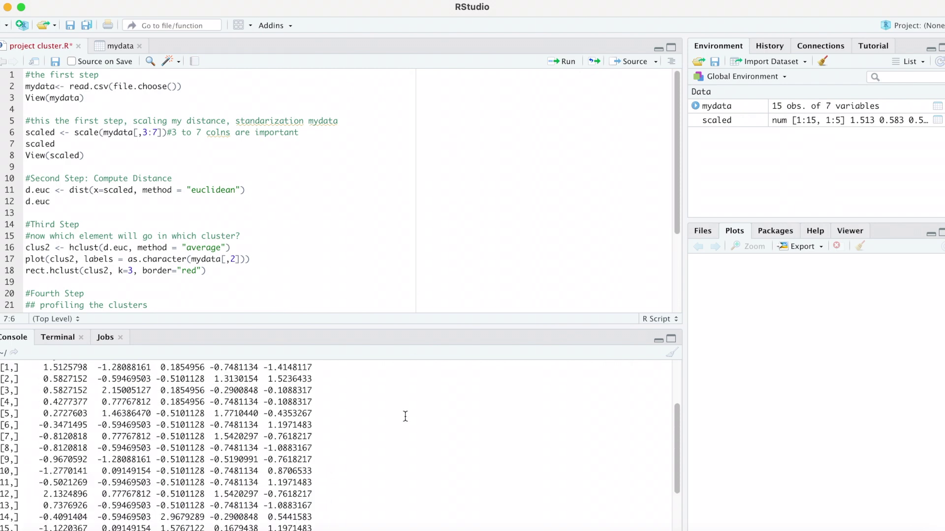
scroll(405, 417, "down", 2)
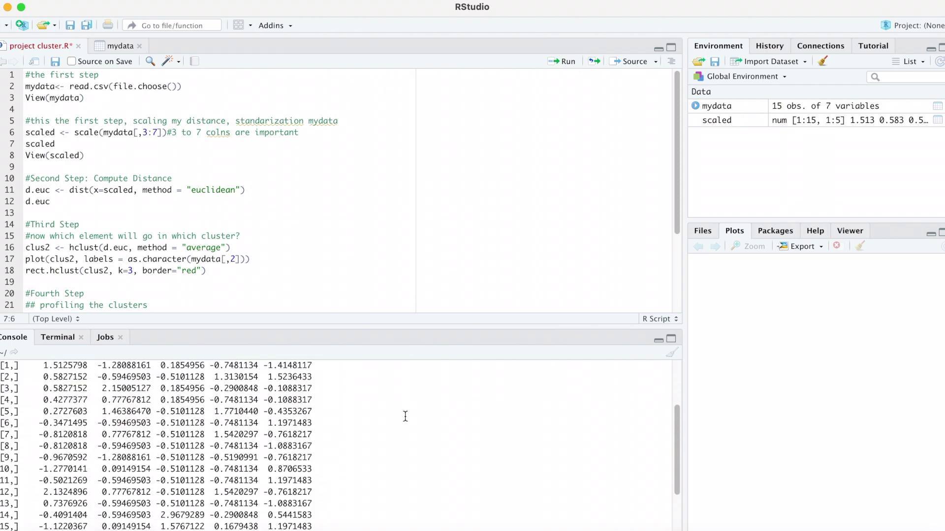
scroll(405, 418, "up", 2)
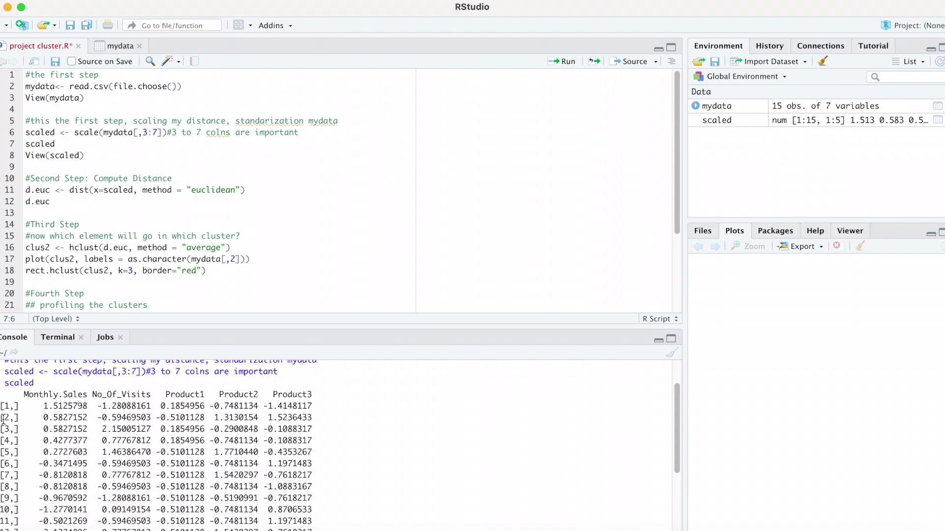
- Run the Second Step dist line to compute the Euclidean distance matrix of scaled into d.euc
left_click(93, 190)
key("super+Return")
key("Down")
key("Up")
key("End")
key("Left")
key("Left")
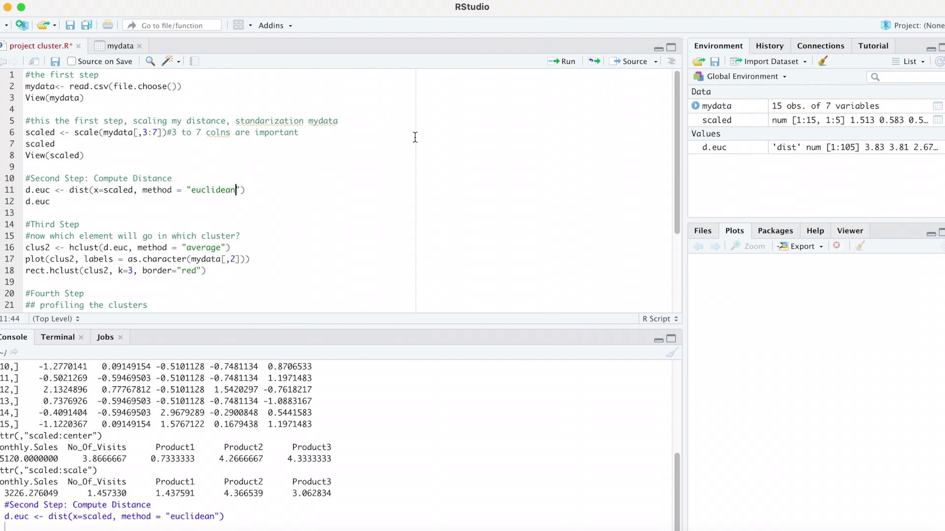
- Examine the Third Step code, focusing on the hclust call and its "average" method argument
key("Down")
key("Down")
key("Down")
key("Down")
key("Down")
key("Up")
key("Up")
key("Up")
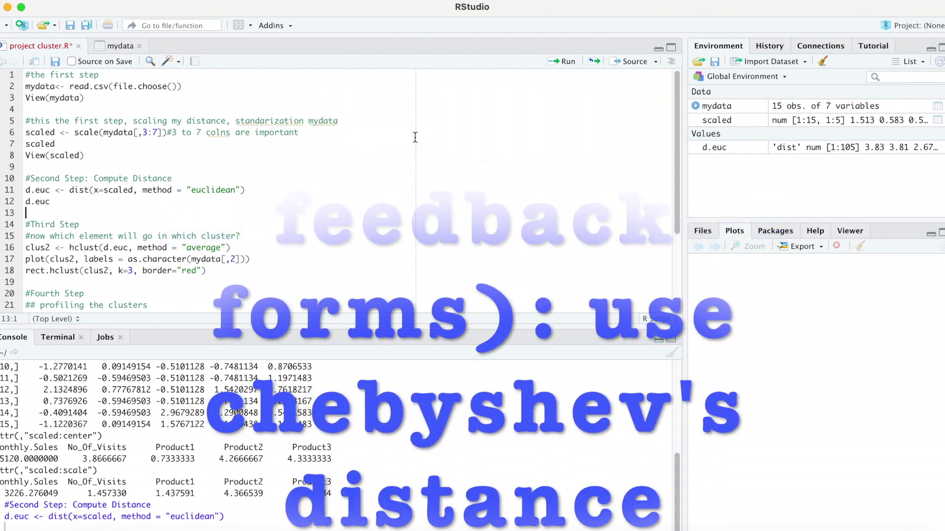
key("Down")
key("Down")
key("Down")
key("End")
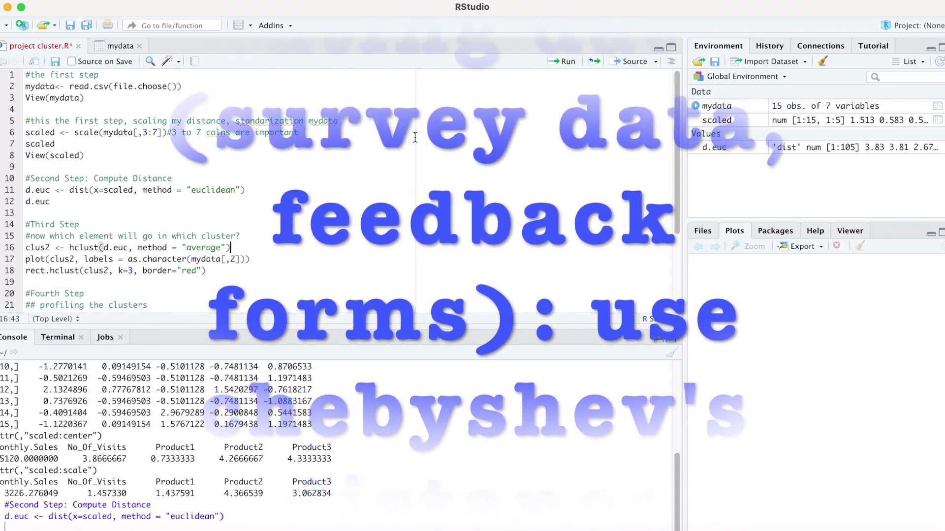
key("Left")
key("Left")
key("Left")
key("Left")
key("Left")
key("Left")
key("Left")
key("Left")
key("Left")
key("Left")
key("Left")
key("Left")
key("Left")
key("Left")
key("Left")
key("Left")
key("Left")
key("Left")
key("Left")
key("Left")
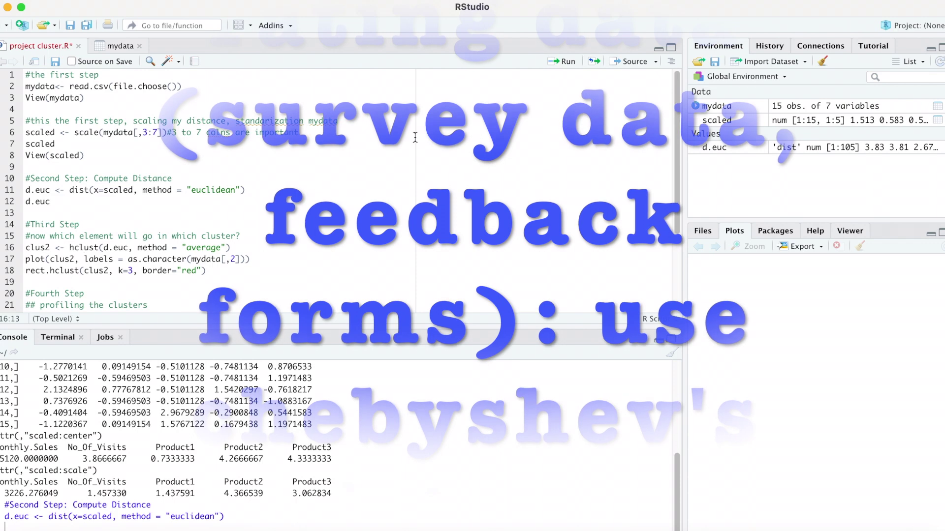
scroll(379, 202, "down", 5)
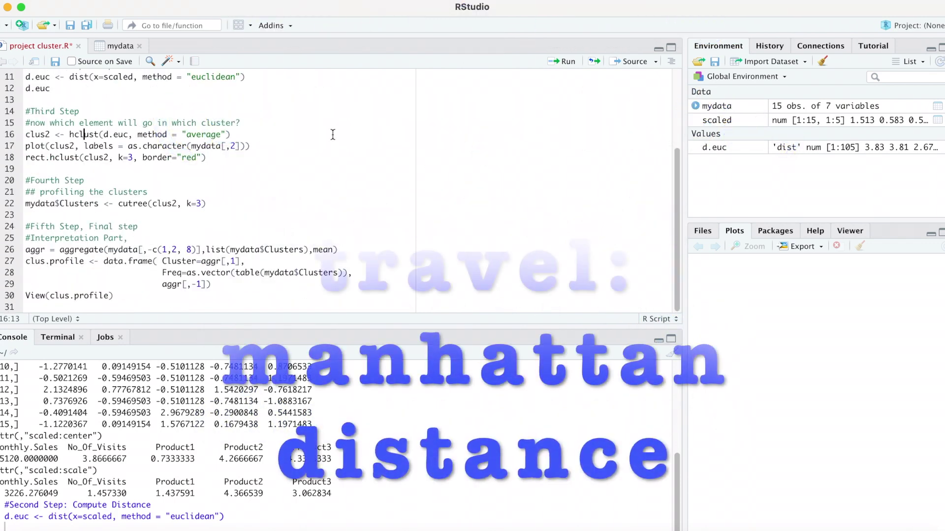
key("Down")
key("Right")
key("Up")
key("Right")
key("Right")
key("Right")
key("Right")
key("Right")
key("Right")
key("Right")
key("Right")
key("Right")
key("Right")
key("Right")
key("Right")
key("Right")
key("Right")
key("Right")
key("Right")
key("Right")
key("Right")
key("Right")
key("Right")
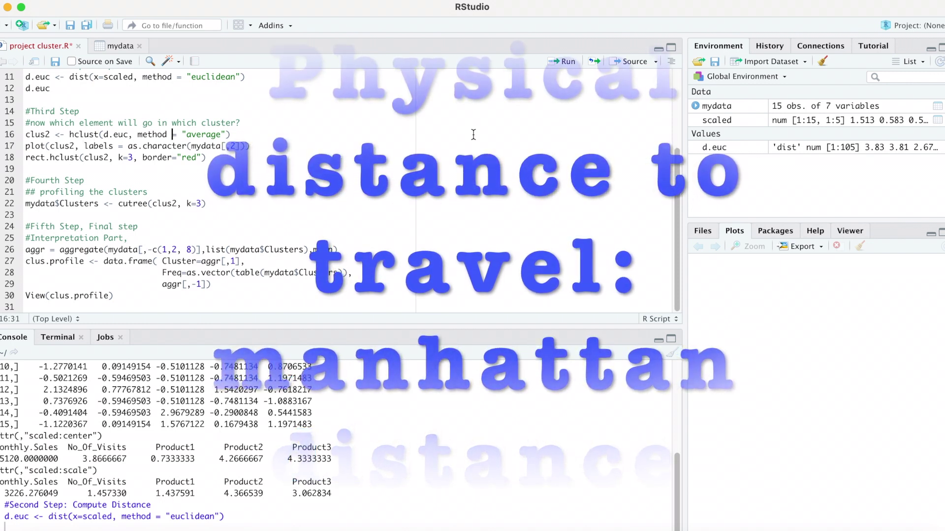
key("Right")
key("Right")
key("Right")
key("Right")
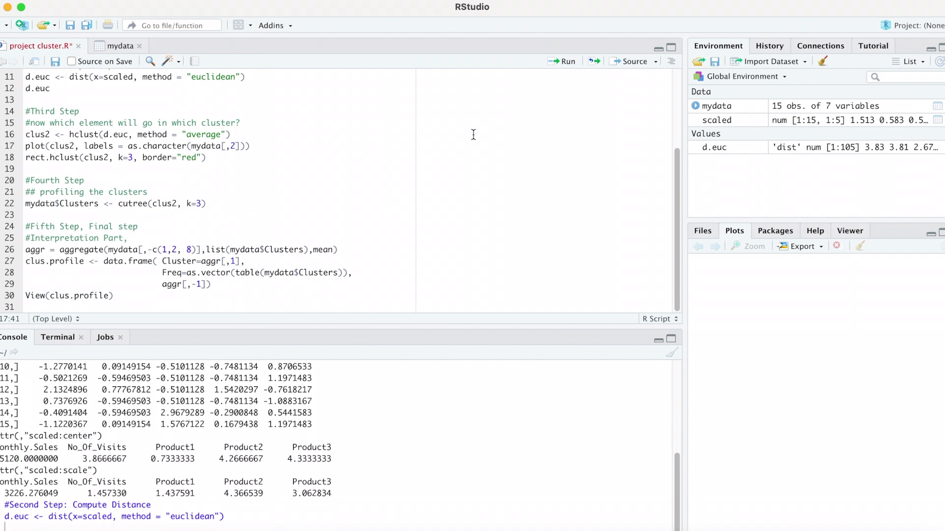
- Run the Third Step code to cluster d.euc with average linkage and plot the name-labelled dendrogram with k=3 clusters outlined in red
key("super+Return")
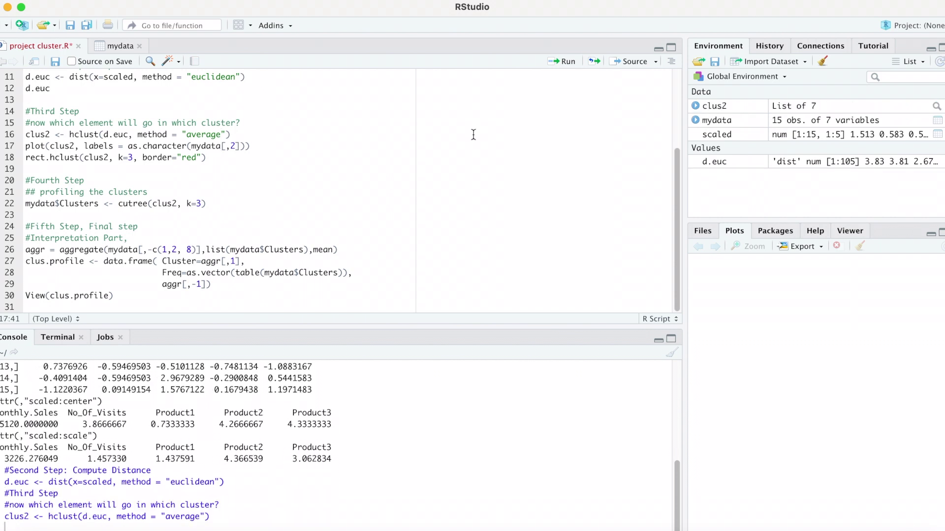
key("super+Return")
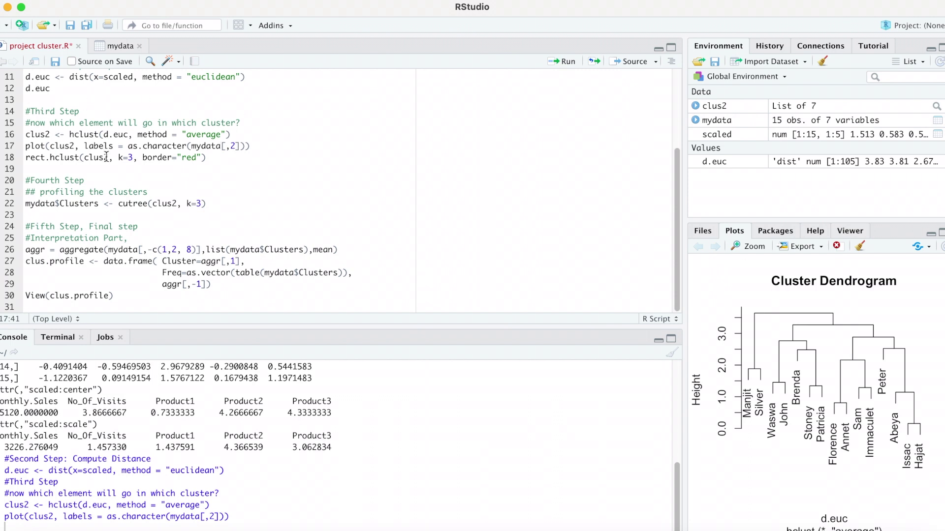
key("Down")
key("super+Return")
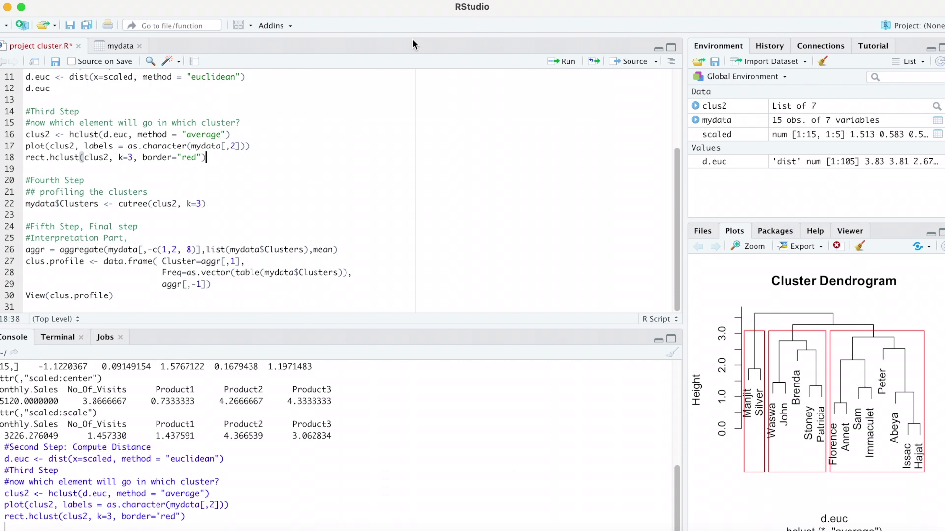
- View the cluster dendrogram in an enlarged Plot Zoom window to examine the three clusters, then close it
left_click(749, 246)
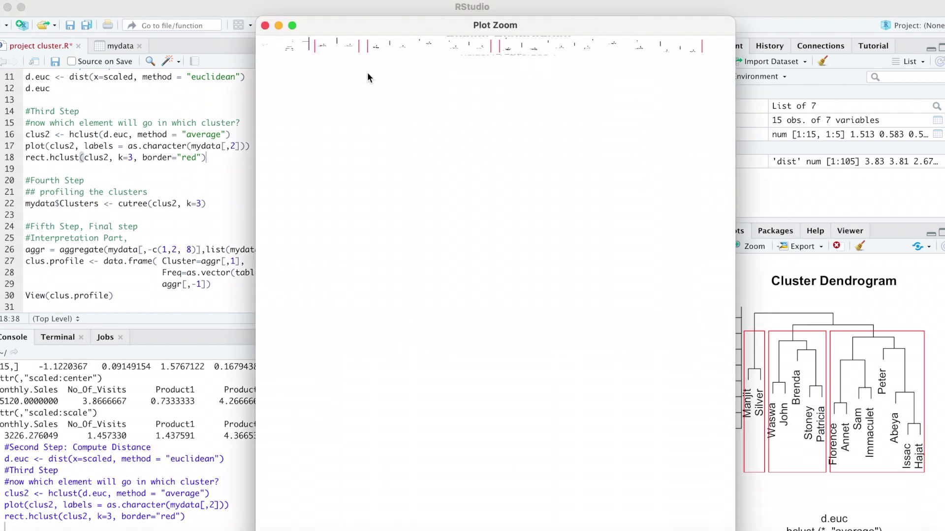
left_click_drag(255, 16, 126, 1)
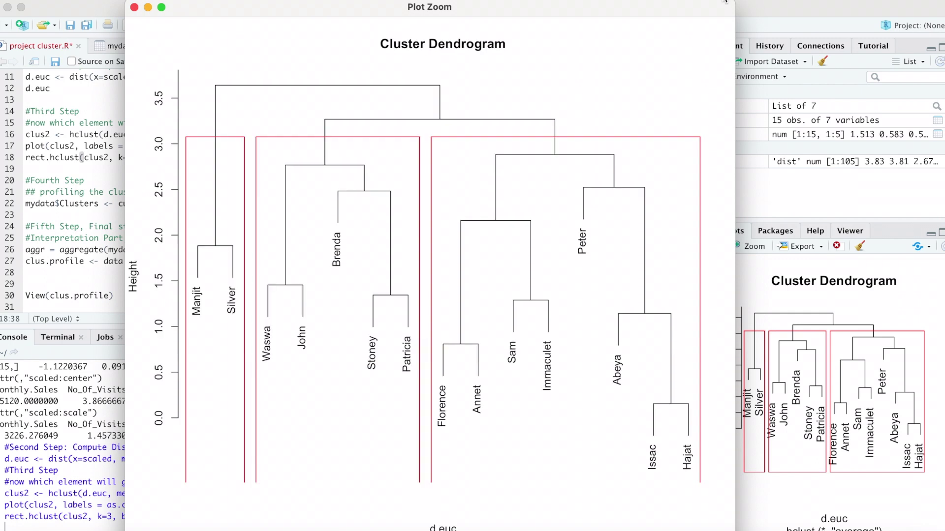
left_click_drag(734, 3, 837, 3)
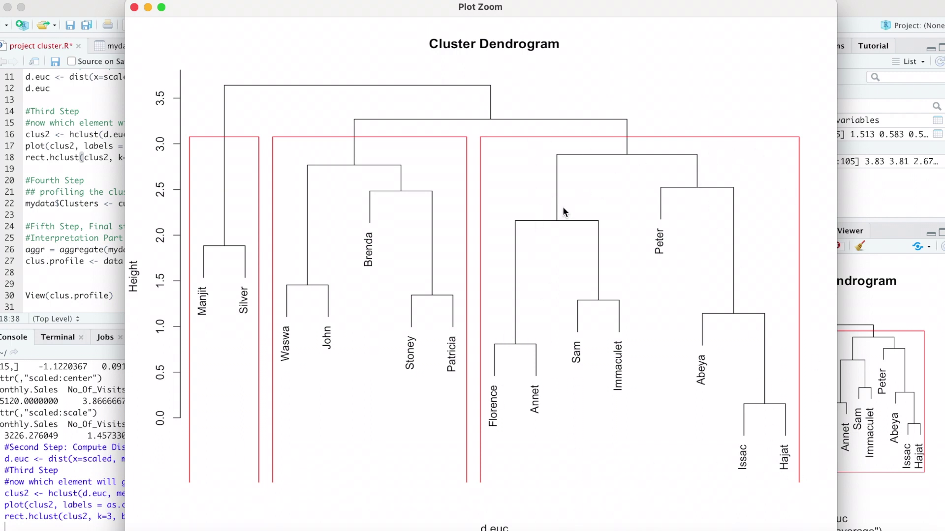
left_click(134, 7)
left_click(134, 7)
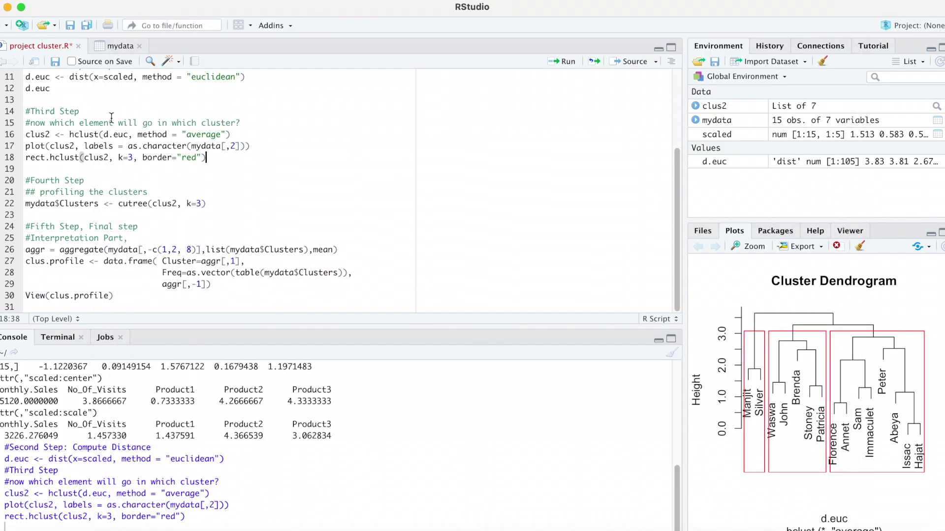
- Run the Fourth Step cutree line with k=3 to store each customer's cluster in mydata$Clusters
key("Down")
key("Down")
key("alt+Return")
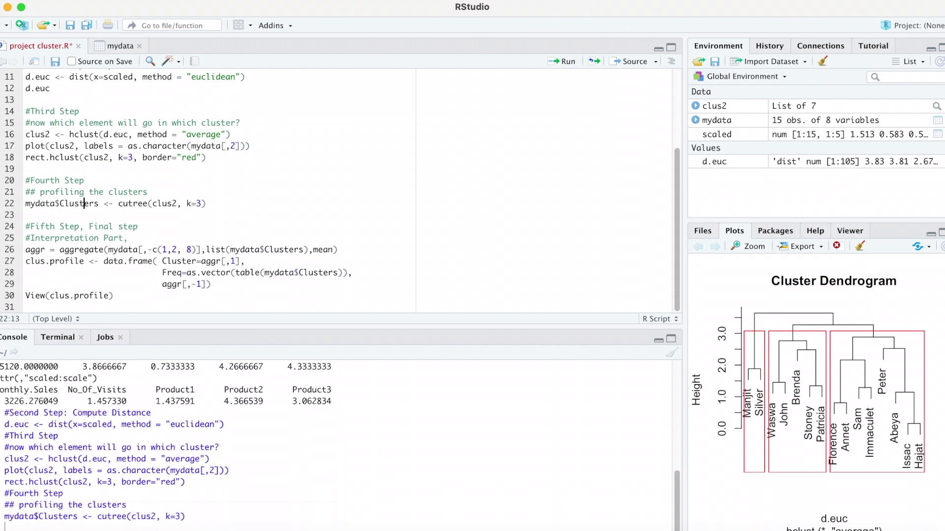
- Examine the Fifth Step aggregate line and how it relates to the cutree line that fills mydata$Clusters
key("Down")
key("Down")
key("Down")
key("Down")
key("Right")
key("Right")
key("Right")
key("Right")
key("Right")
key("Right")
key("Right")
key("Right")
key("Right")
key("Right")
key("Right")
key("Right")
key("Right")
key("Right")
key("Right")
key("Right")
key("Right")
key("Right")
key("Up")
key("Up")
key("Up")
key("Up")
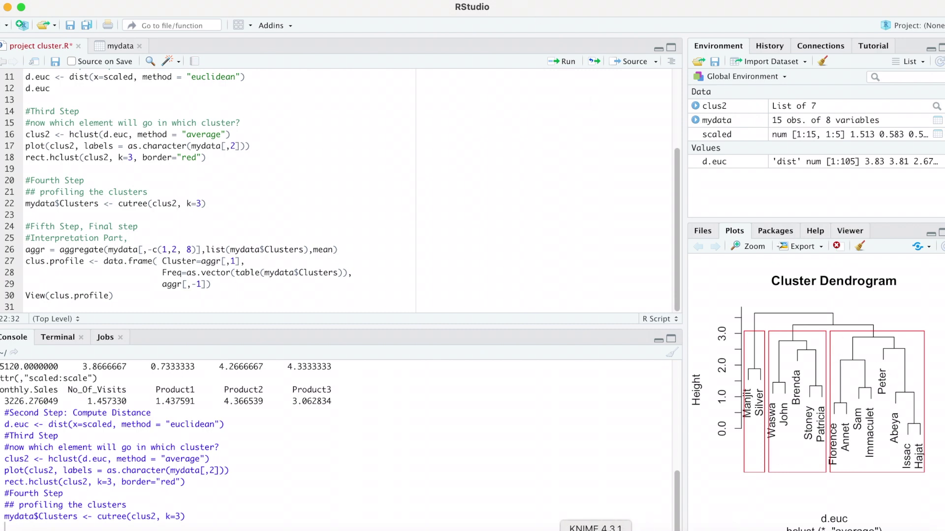
left_click(595, 530)
left_click(81, 158)
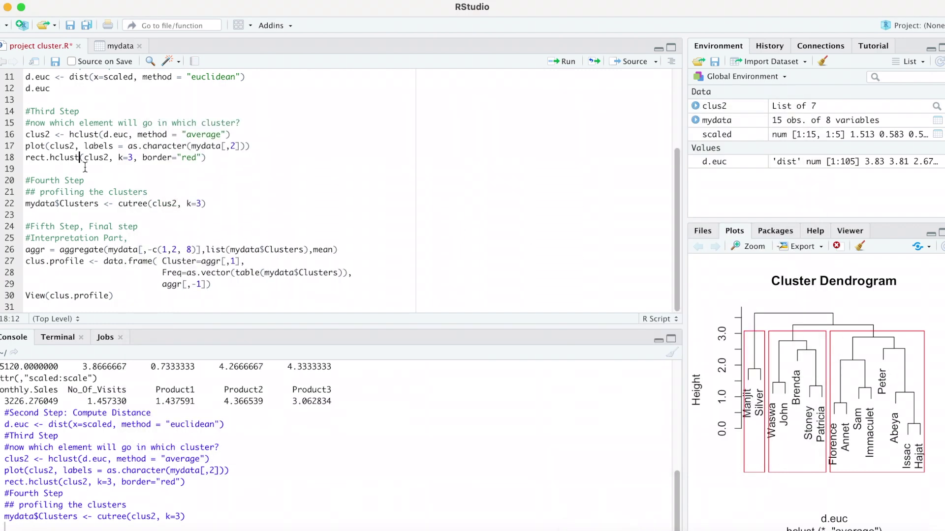
- Run the Fifth Step code to build clus.profile from the cluster means and frequencies, and view it
left_click(115, 261)
key("ctrl+Return")
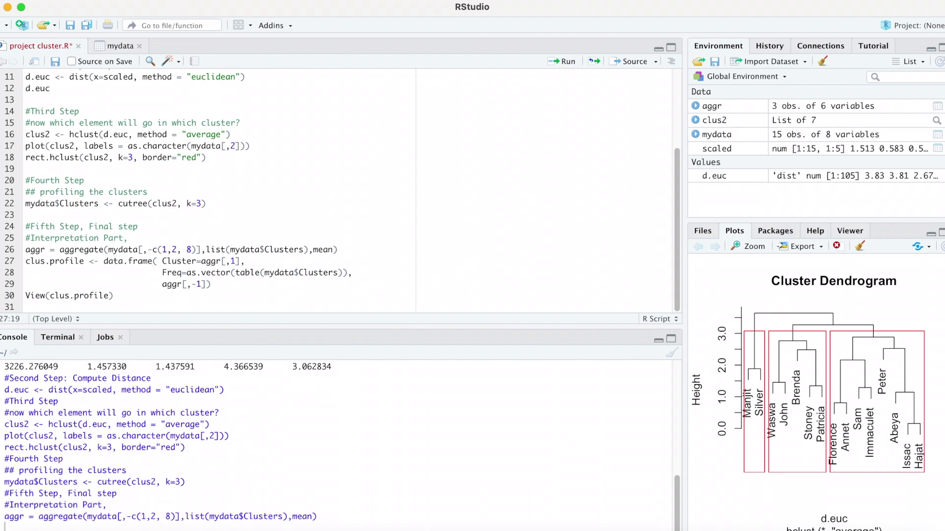
key("ctrl+Return")
key("Down")
key("Down")
key("Down")
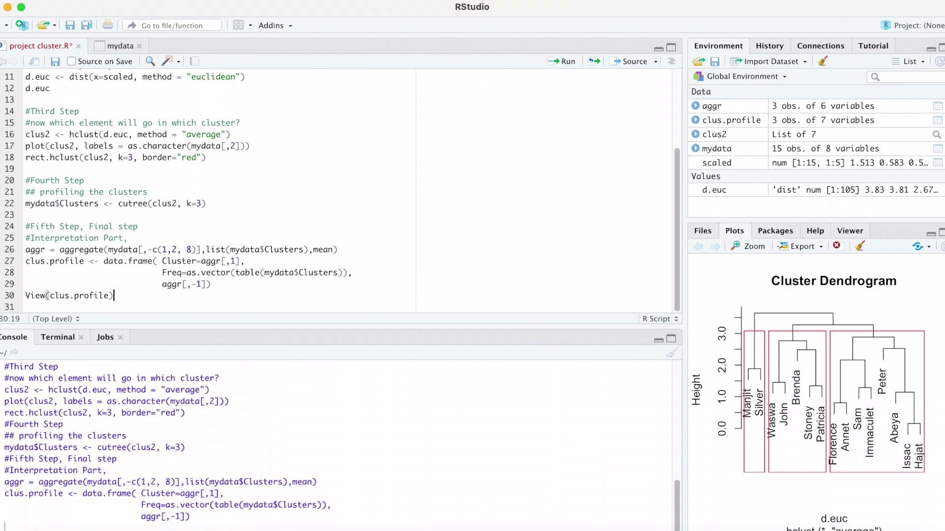
key("ctrl+Return")
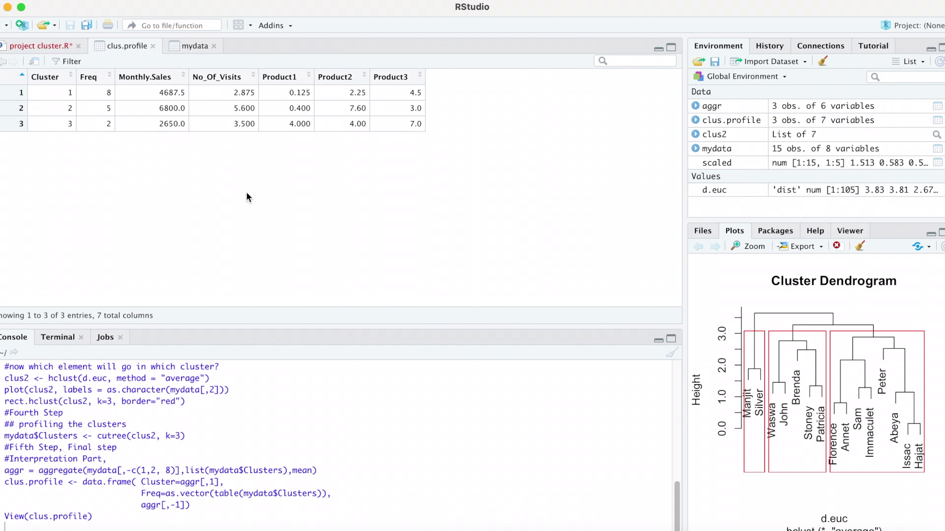
- Switch to KNIME's Interactive Table view and position it beside the clus.profile table to compare both clusterings
key("super+Tab")
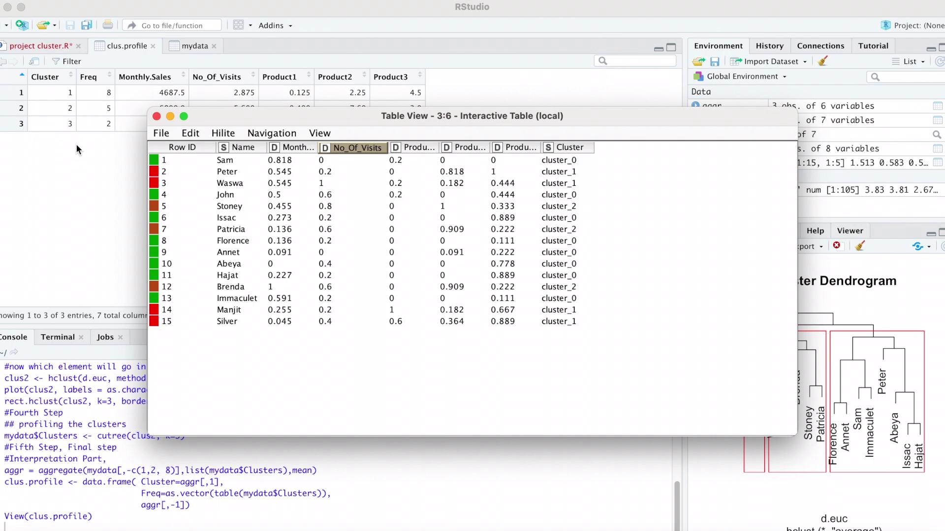
left_click_drag(287, 119, 305, 98)
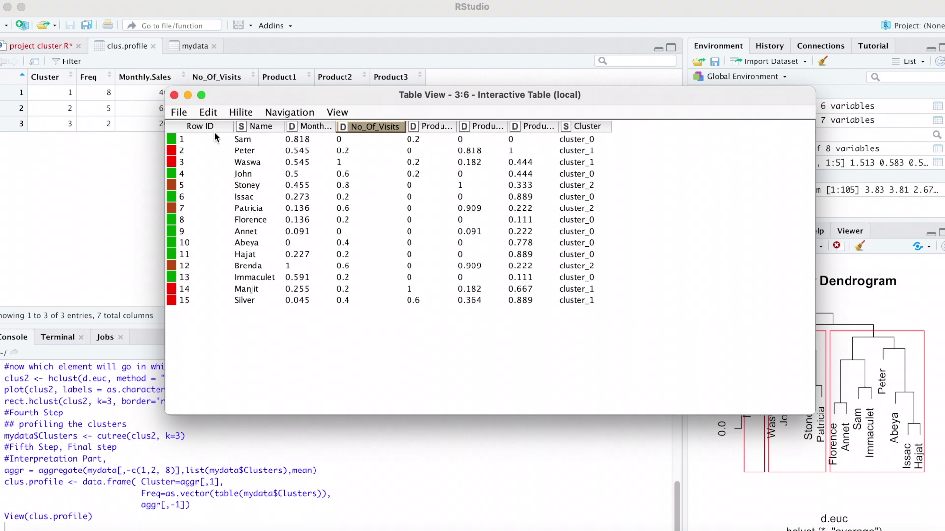
left_click_drag(359, 90, 466, 151)
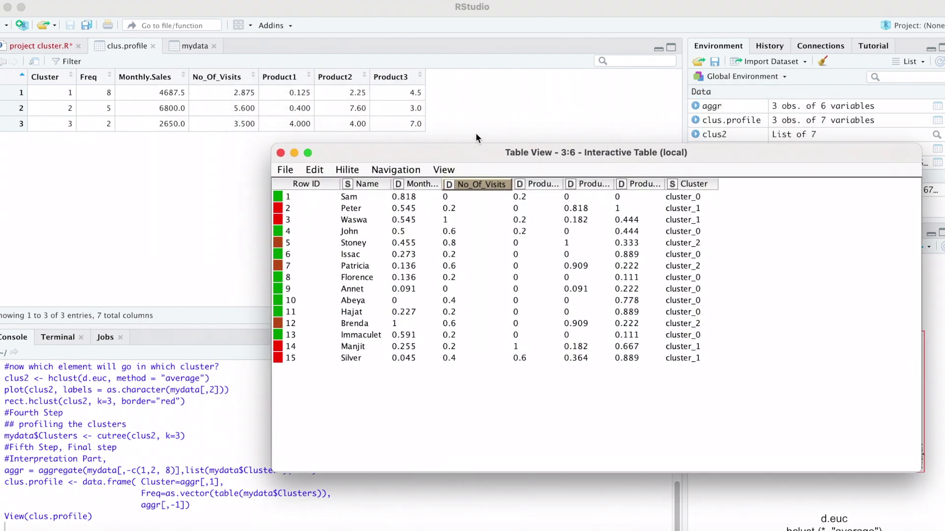